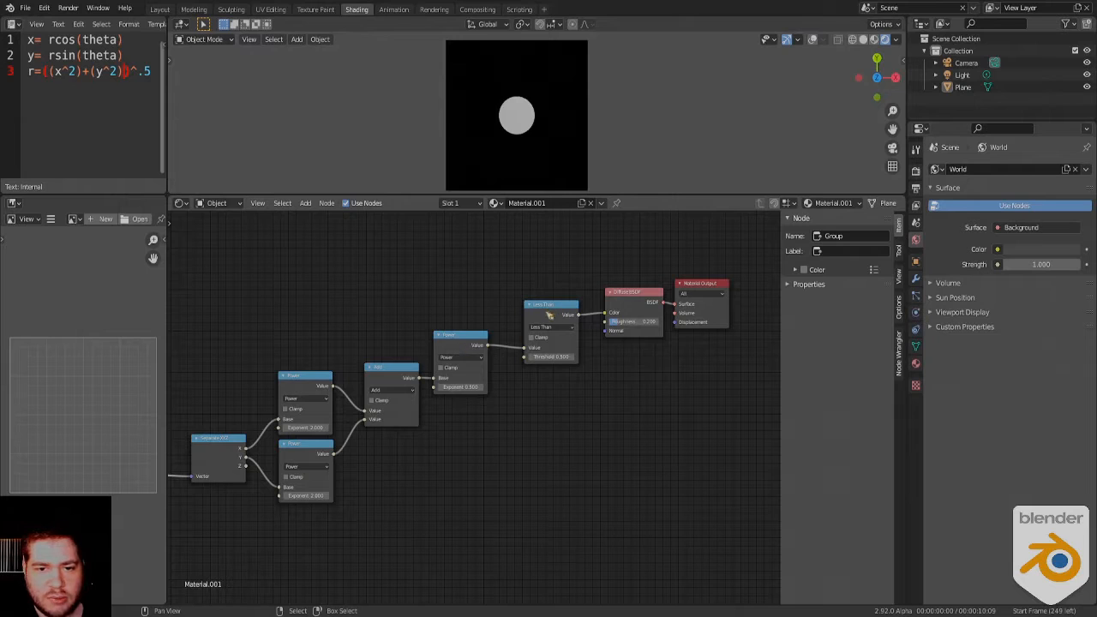
Detach the Less Than node from the chain and reconnect its Value output to the Diffuse BSDF Color input.
{"action": "left_click_drag", "start_coordinate": [550, 316], "coordinate": [551, 307]}
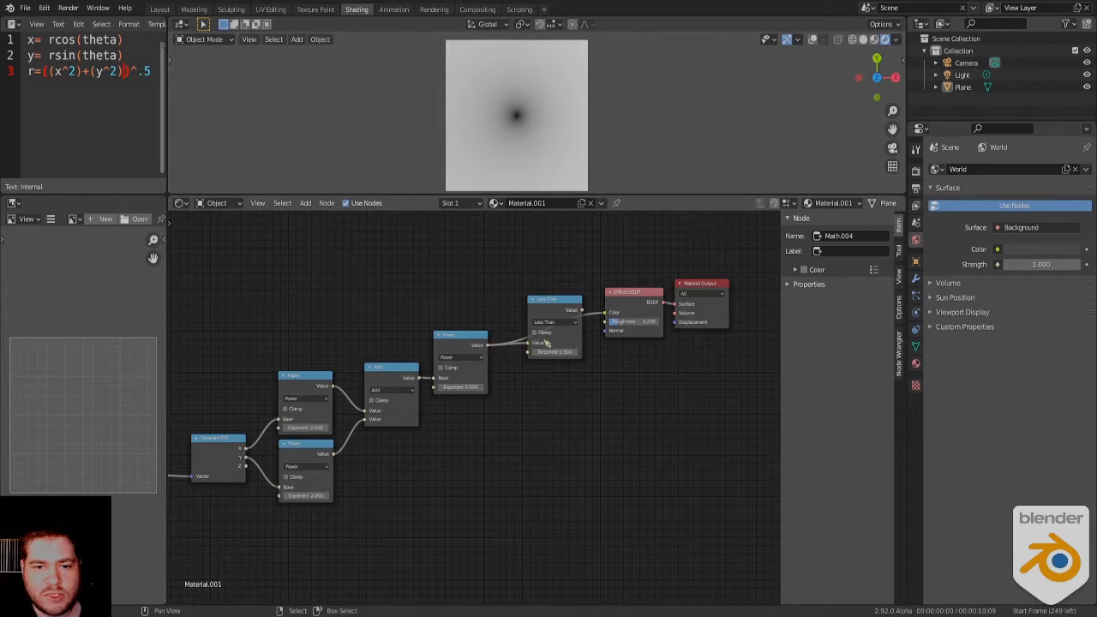
{"action": "left_click", "coordinate": [584, 312]}
{"action": "left_click_drag", "start_coordinate": [584, 312], "coordinate": [608, 313]}
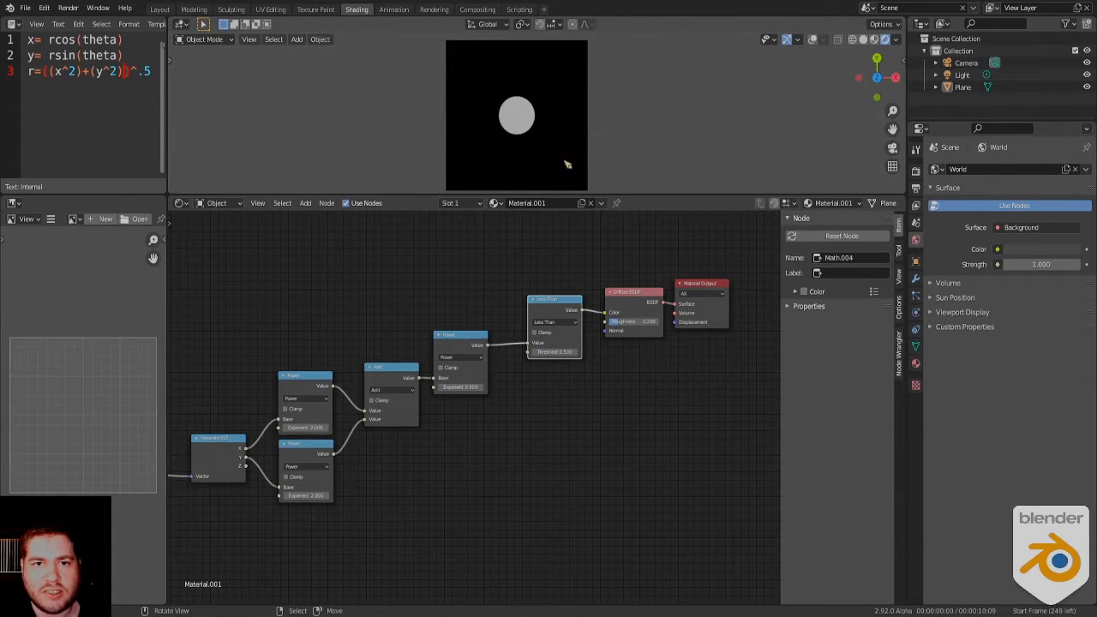
Shift the Control group node slightly and set the RGB node feeding it to a fully saturated red.
{"action": "middle_click_drag", "start_coordinate": [382, 360], "coordinate": [455, 348]}
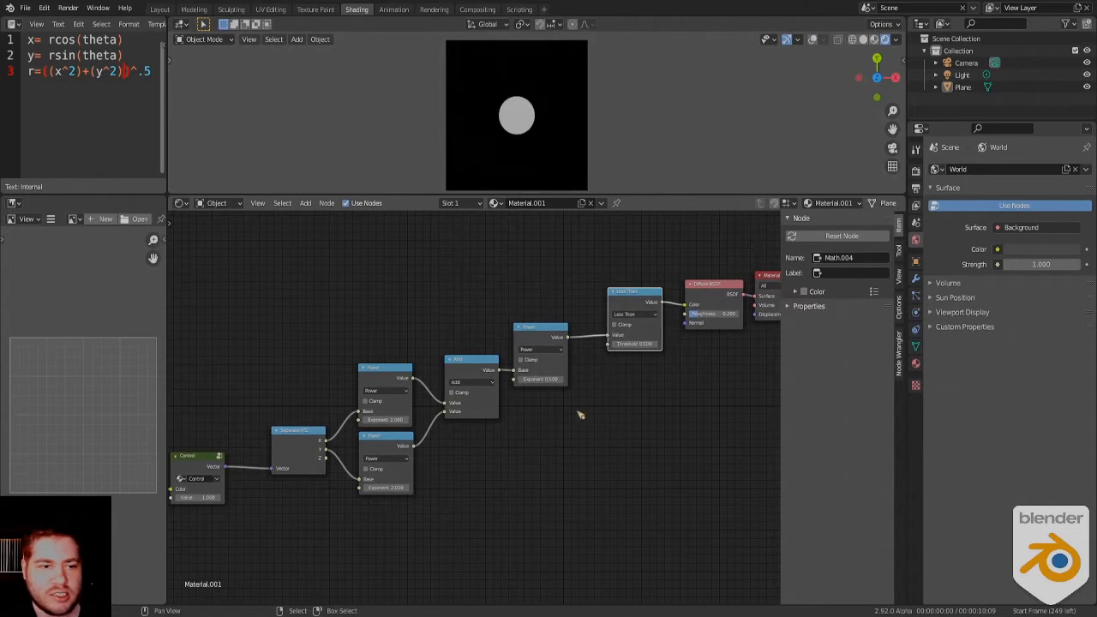
{"action": "middle_click_drag", "start_coordinate": [553, 450], "coordinate": [770, 354]}
{"action": "left_click", "coordinate": [438, 372]}
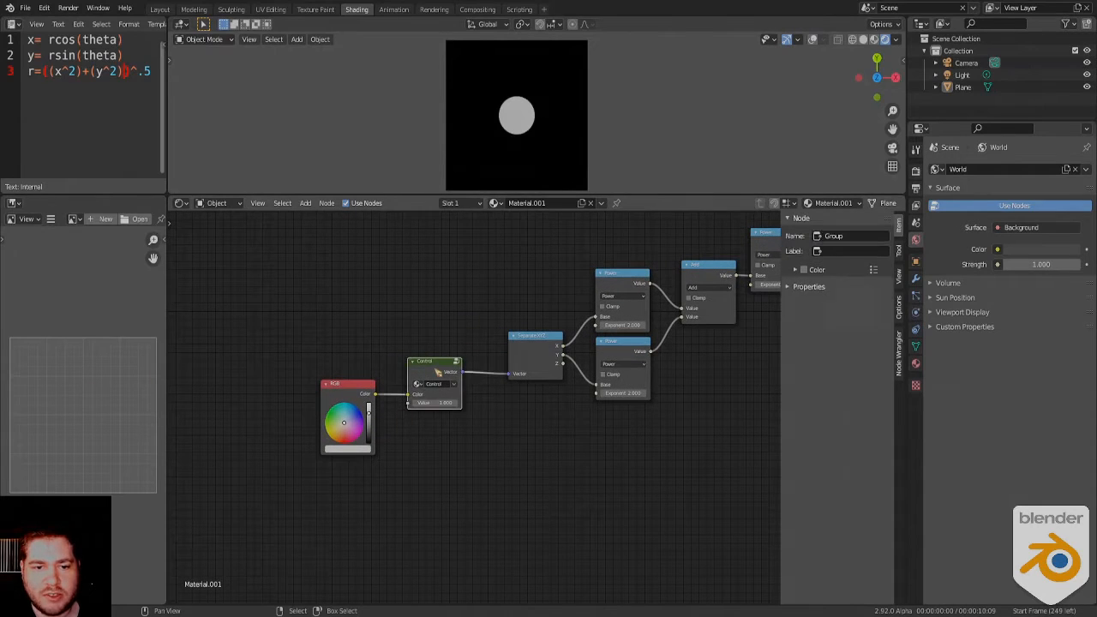
{"action": "left_click_drag", "start_coordinate": [435, 370], "coordinate": [445, 369]}
{"action": "middle_click_drag", "start_coordinate": [424, 460], "coordinate": [502, 417]}
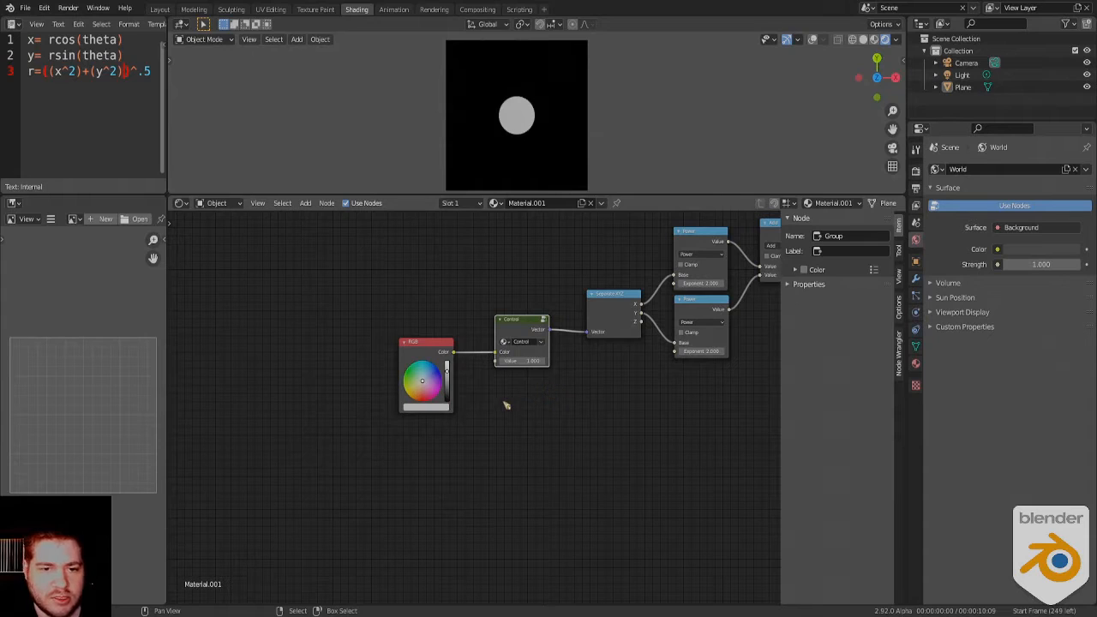
{"action": "left_click", "coordinate": [435, 412]}
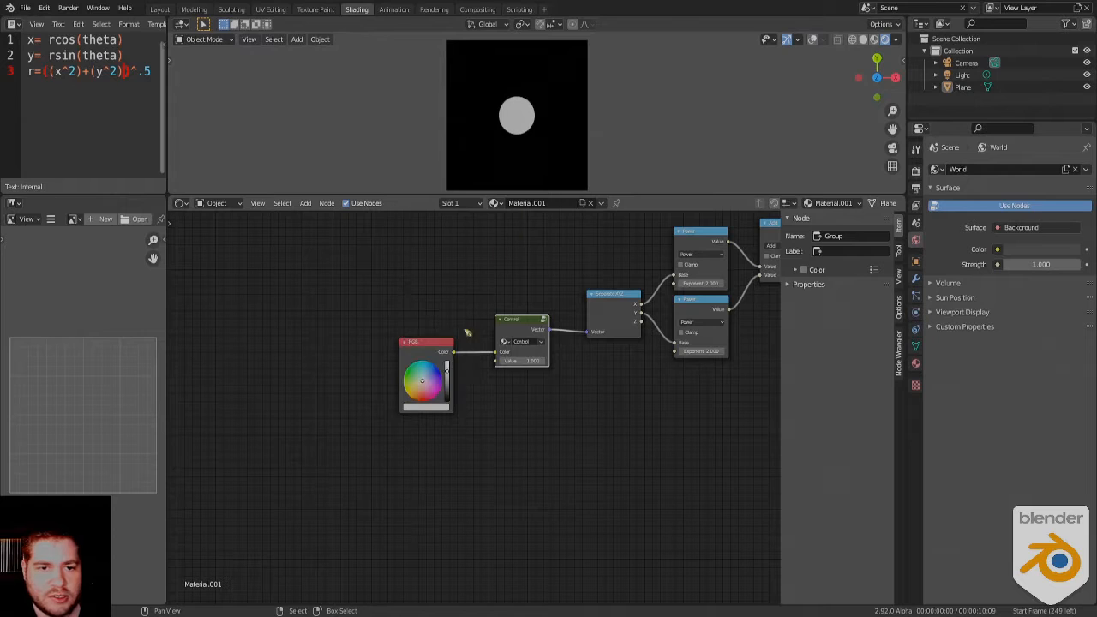
{"action": "left_click", "coordinate": [424, 408]}
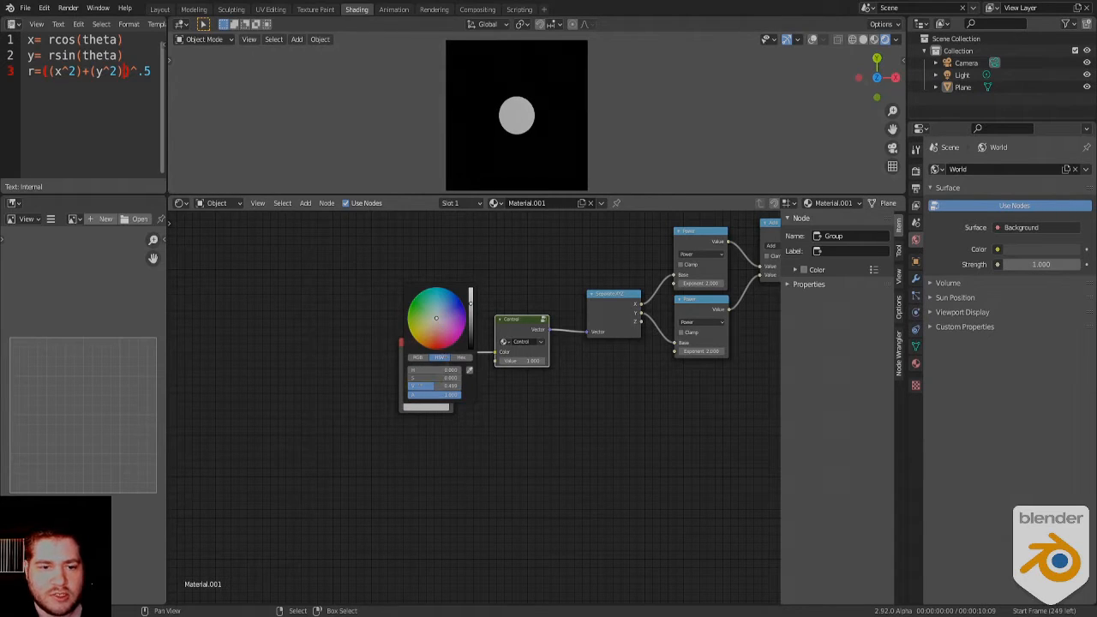
{"action": "left_click_drag", "start_coordinate": [436, 318], "coordinate": [436, 349]}
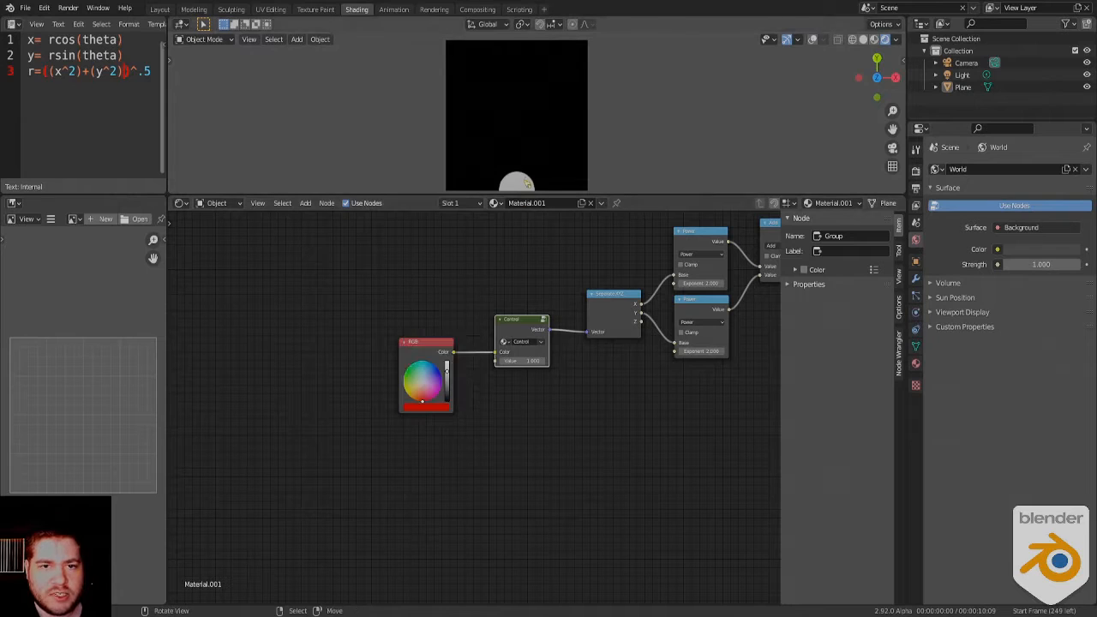
Vary the RGB node's hue and saturation to relocate the circle, and lower its value to a dark muted purple.
{"action": "left_click", "coordinate": [429, 408]}
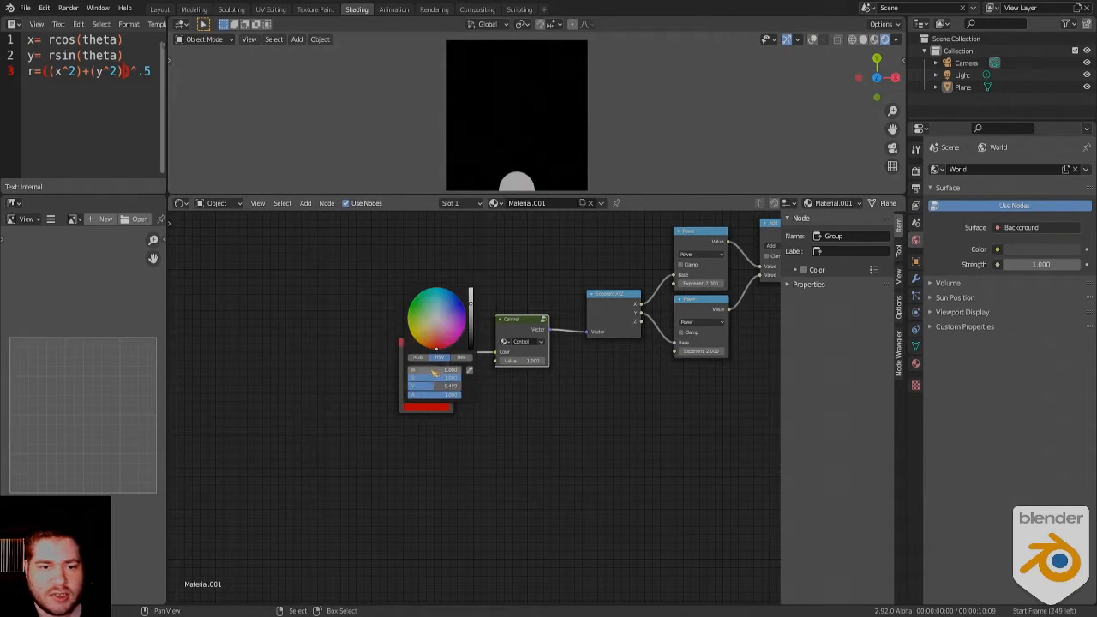
{"action": "left_click_drag", "start_coordinate": [434, 372], "coordinate": [457, 392]}
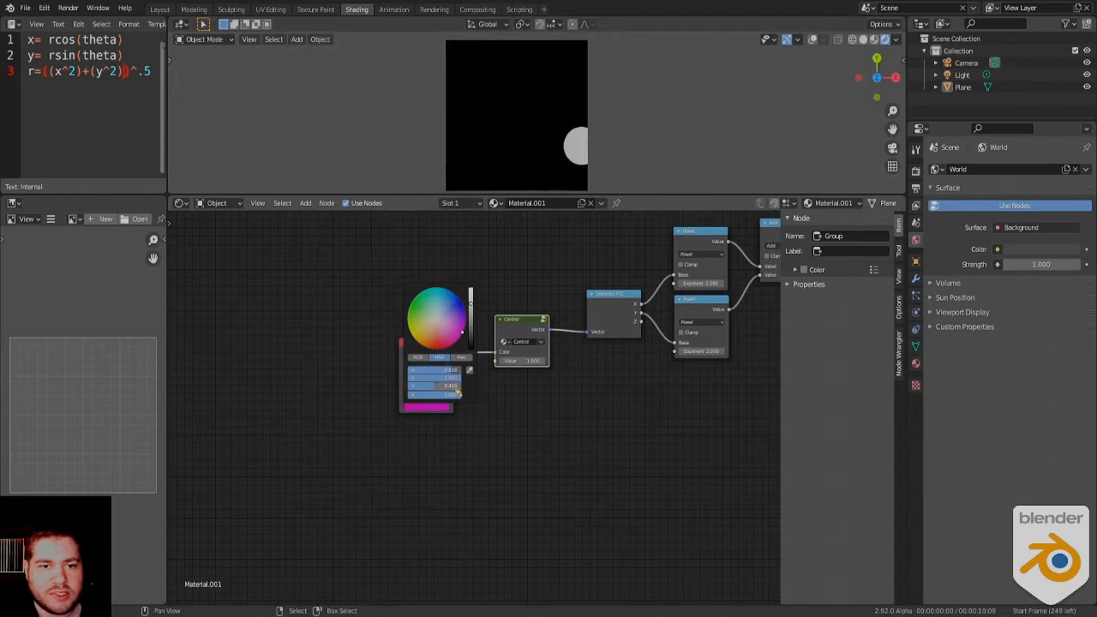
{"action": "left_click_drag", "start_coordinate": [461, 332], "coordinate": [452, 304]}
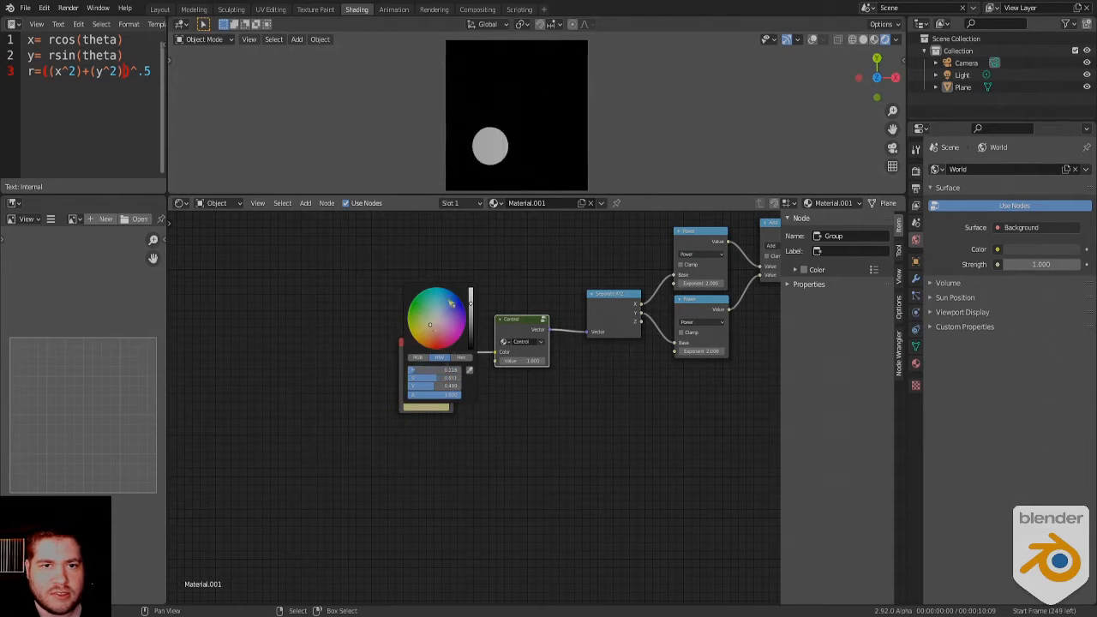
{"action": "mouse_move", "coordinate": [435, 382]}
{"action": "left_mouse_down"}
{"action": "mouse_move", "coordinate": [434, 372]}
{"action": "mouse_move", "coordinate": [446, 400]}
{"action": "mouse_move", "coordinate": [447, 362]}
{"action": "mouse_move", "coordinate": [447, 400]}
{"action": "mouse_move", "coordinate": [436, 374]}
{"action": "mouse_move", "coordinate": [409, 381]}
{"action": "mouse_move", "coordinate": [422, 386]}
{"action": "mouse_move", "coordinate": [409, 378]}
{"action": "mouse_move", "coordinate": [434, 385]}
{"action": "mouse_move", "coordinate": [417, 377]}
{"action": "mouse_move", "coordinate": [426, 382]}
{"action": "left_mouse_up"}
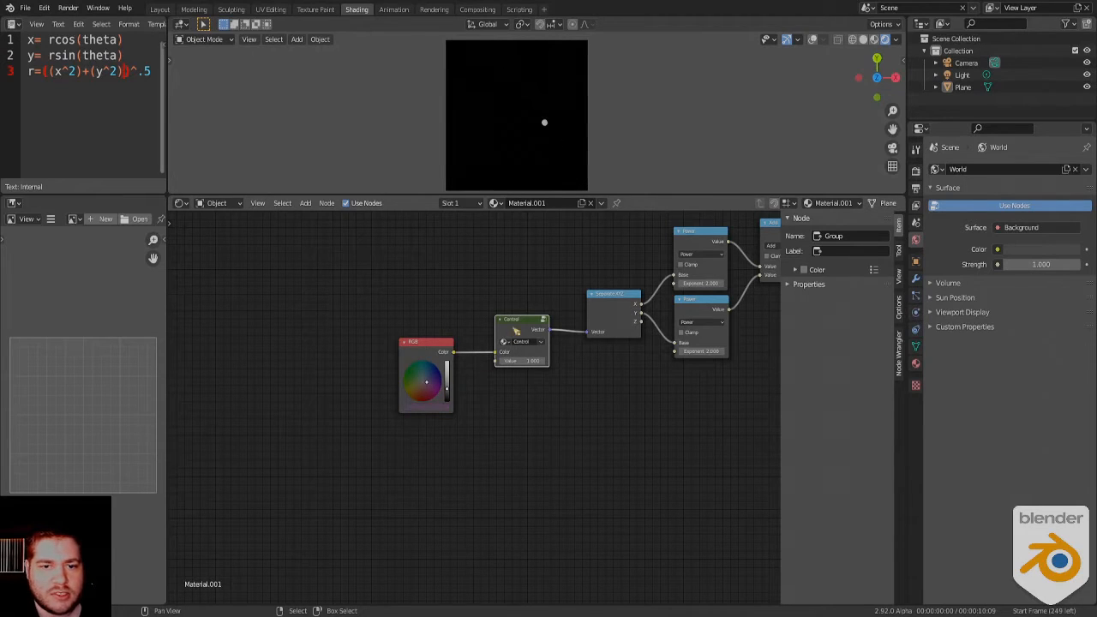
Open the Control group and connect its RGB node's Color output to the Separate HSV node's Color input.
{"action": "key", "text": "Tab"}
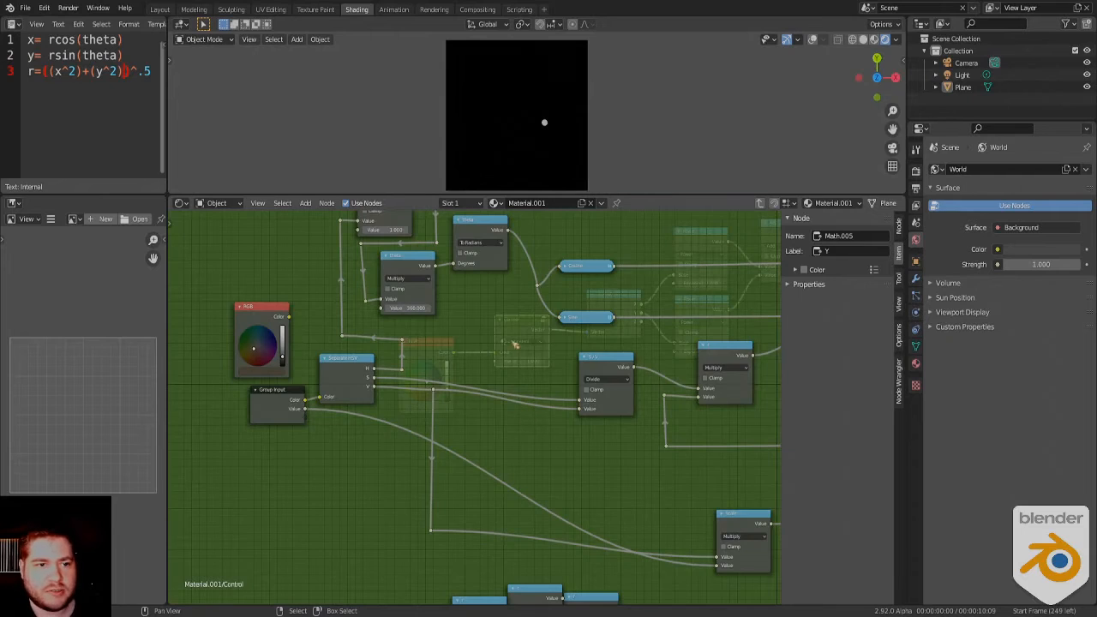
{"action": "left_click_drag", "start_coordinate": [290, 317], "coordinate": [321, 397]}
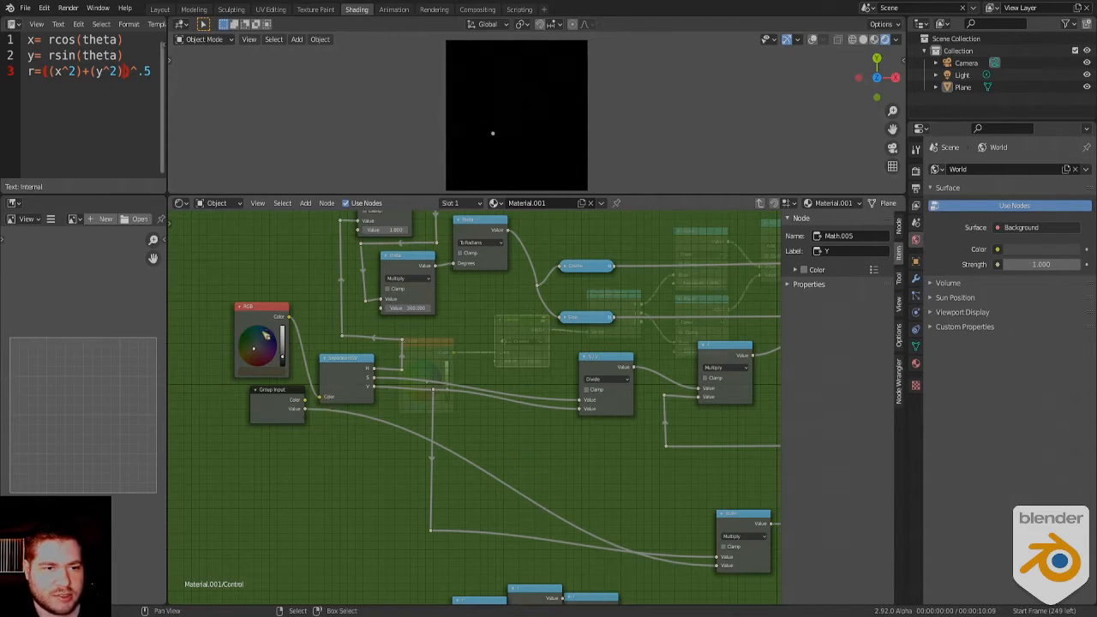
Brighten the color of the RGB node inside the Control group and change it to a saturated blue-violet.
{"action": "left_click", "coordinate": [263, 350]}
{"action": "left_click_drag", "start_coordinate": [263, 349], "coordinate": [283, 359]}
{"action": "left_click", "coordinate": [256, 308]}
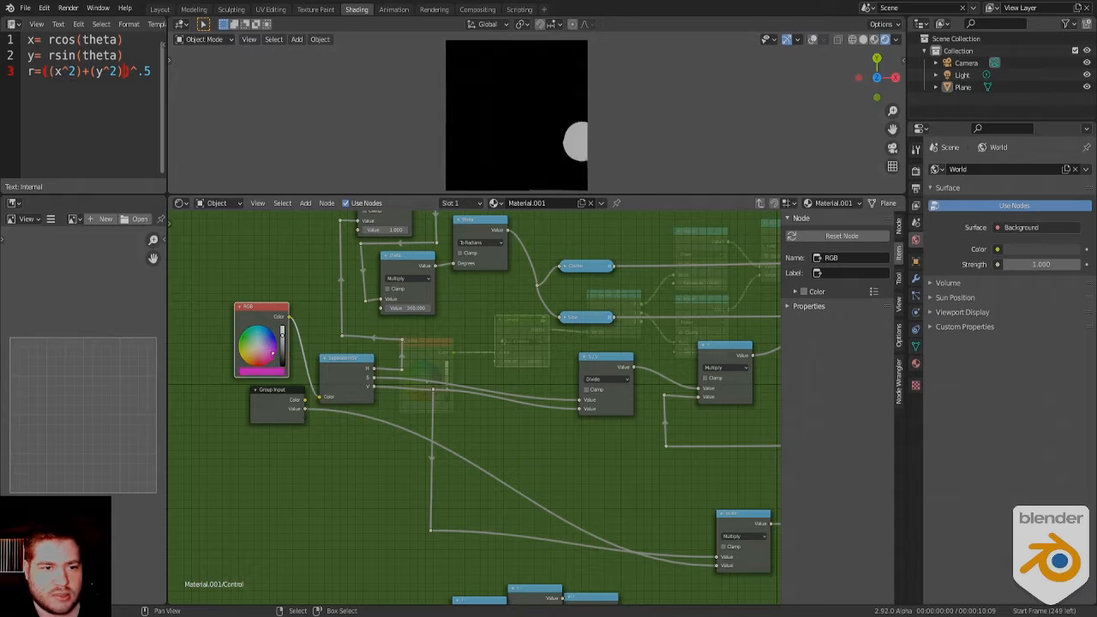
{"action": "left_click", "coordinate": [273, 372]}
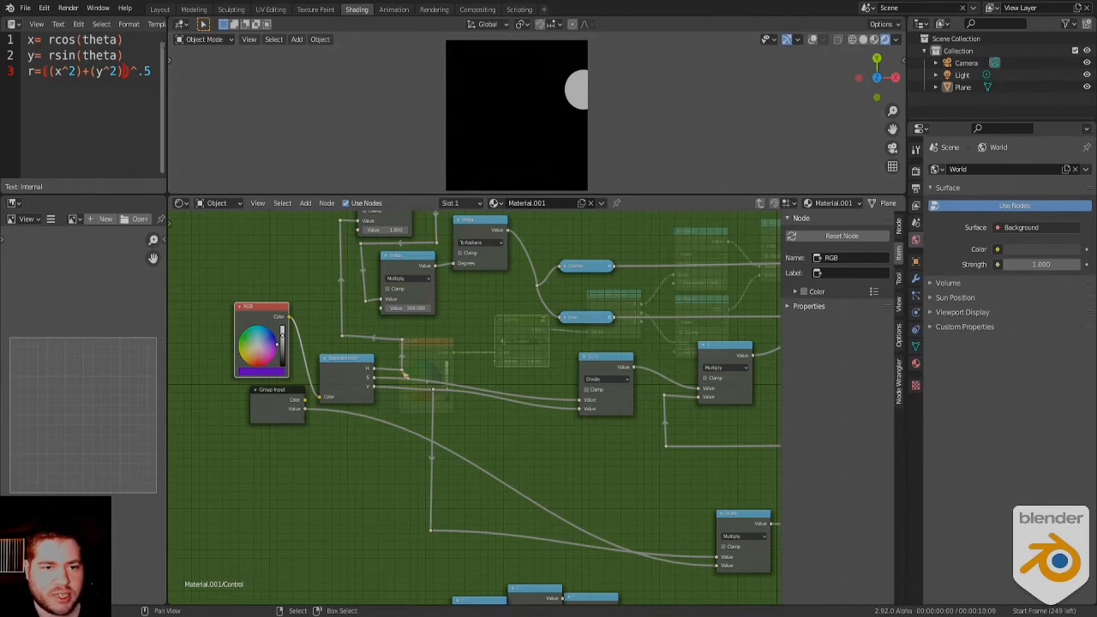
Swing the inner RGB node's hue between red and blue, finishing on a saturated, slightly orange red.
{"action": "middle_click_drag", "start_coordinate": [385, 318], "coordinate": [384, 360]}
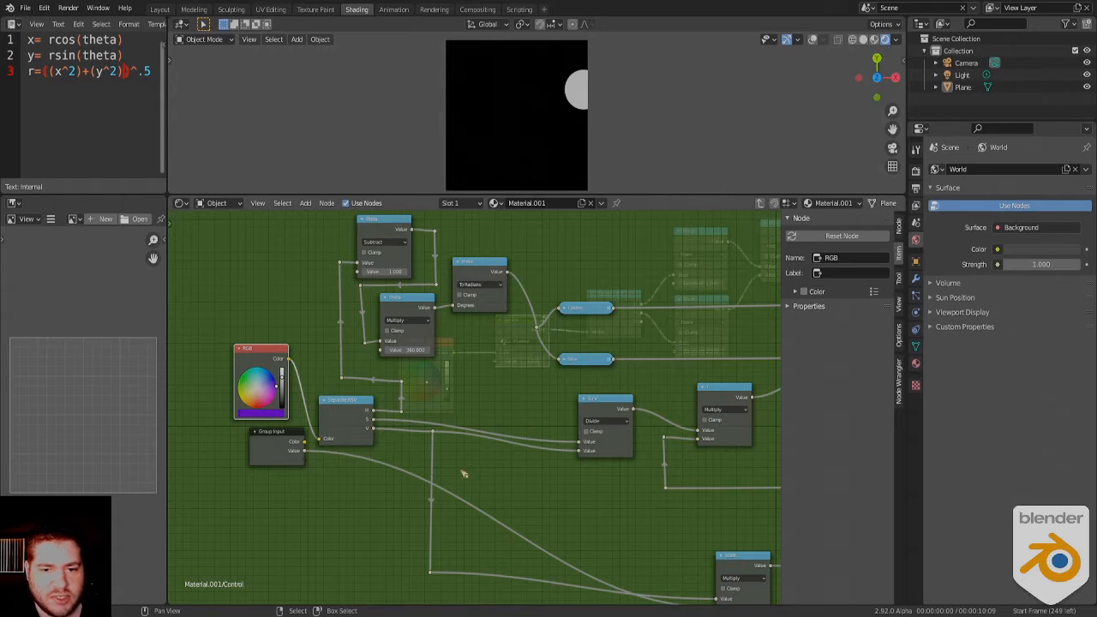
{"action": "middle_click_drag", "start_coordinate": [430, 402], "coordinate": [446, 426]}
{"action": "left_click_drag", "start_coordinate": [295, 417], "coordinate": [288, 427]}
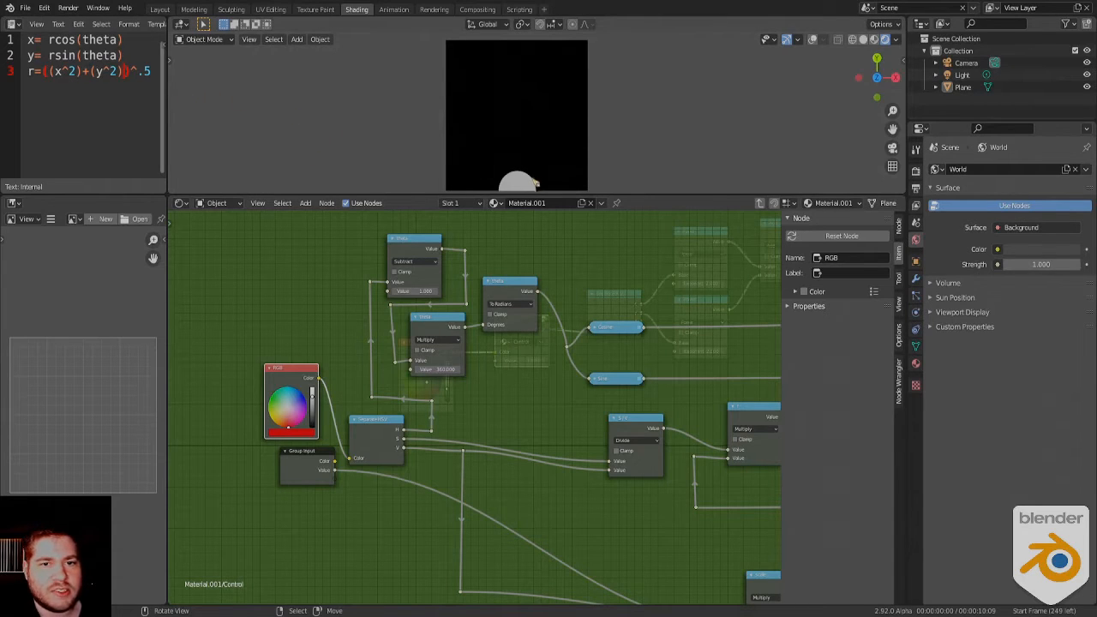
{"action": "left_click_drag", "start_coordinate": [304, 419], "coordinate": [305, 400]}
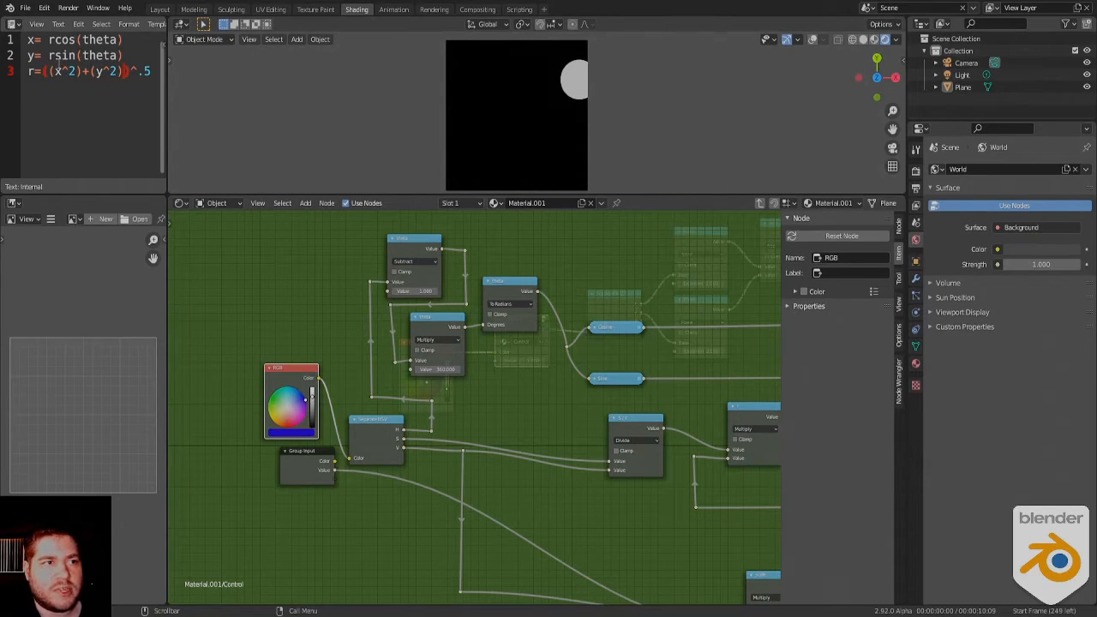
{"action": "left_click_drag", "start_coordinate": [305, 408], "coordinate": [291, 427]}
{"action": "middle_click_drag", "start_coordinate": [327, 416], "coordinate": [303, 368]}
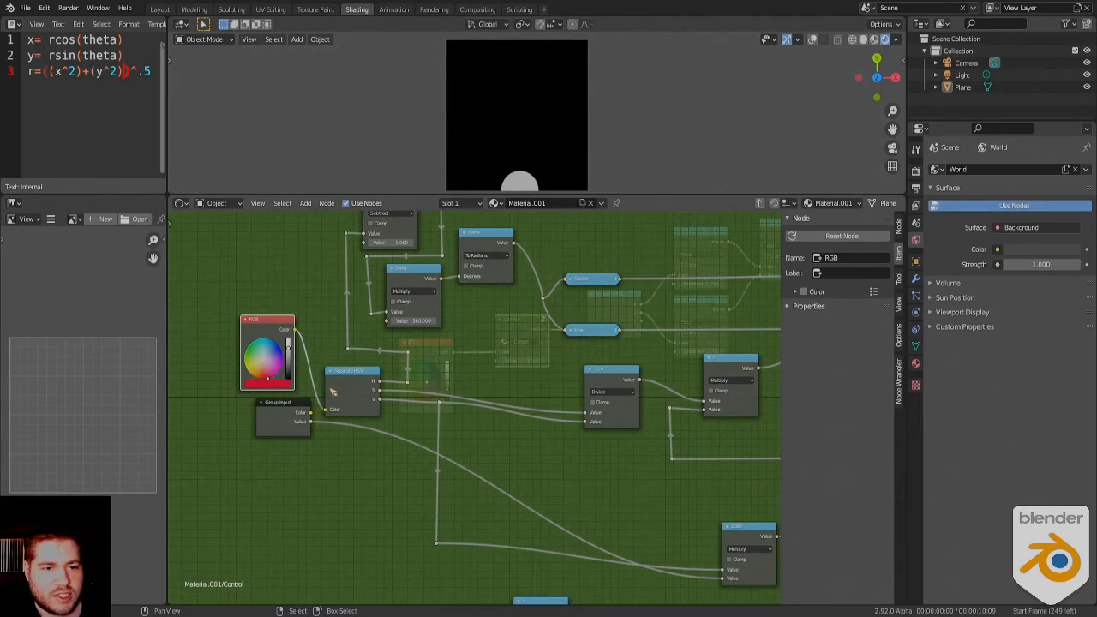
{"action": "left_click", "coordinate": [272, 386]}
{"action": "mouse_move", "coordinate": [281, 324]}
{"action": "left_mouse_down"}
{"action": "mouse_move", "coordinate": [274, 296]}
{"action": "mouse_move", "coordinate": [273, 325]}
{"action": "left_mouse_up"}
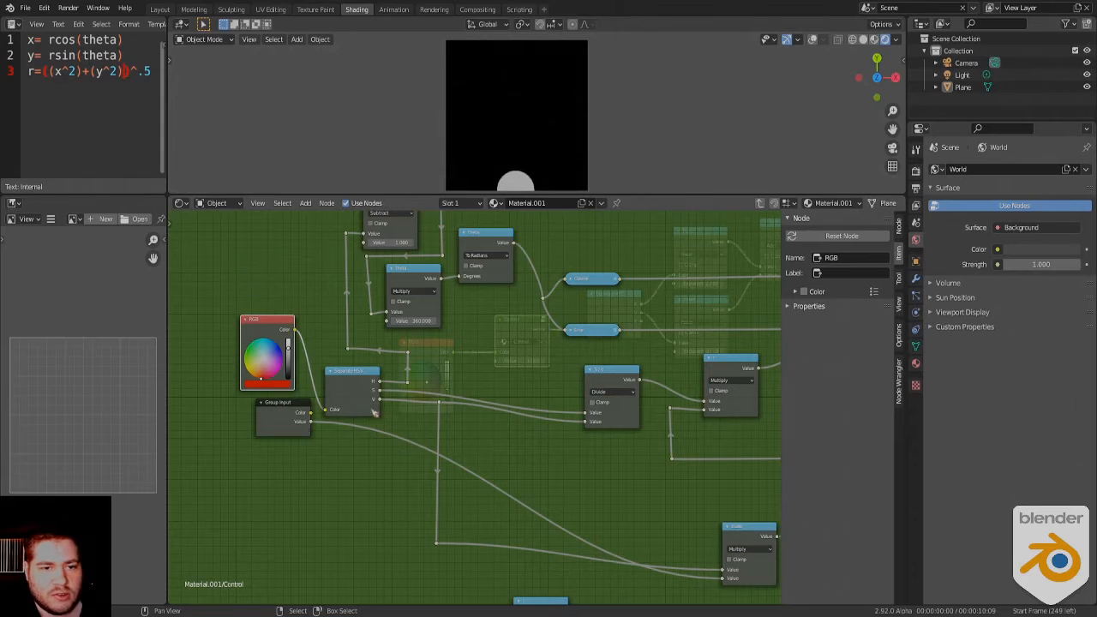
Examine how the Separate HSV outputs run through the Divide and Multiply nodes, cosine and sine to the x and y nodes.
{"action": "middle_click_drag", "start_coordinate": [378, 407], "coordinate": [230, 364]}
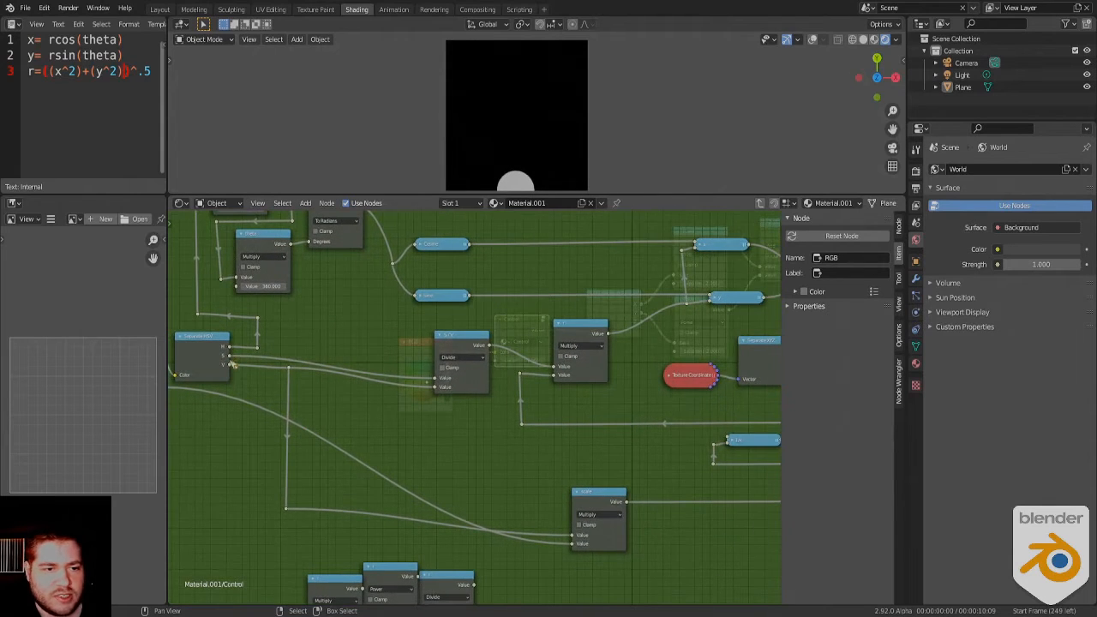
{"action": "mouse_move", "coordinate": [445, 392]}
{"action": "middle_mouse_down"}
{"action": "mouse_move", "coordinate": [361, 414]}
{"action": "mouse_move", "coordinate": [360, 404]}
{"action": "mouse_move", "coordinate": [460, 400]}
{"action": "middle_mouse_up"}
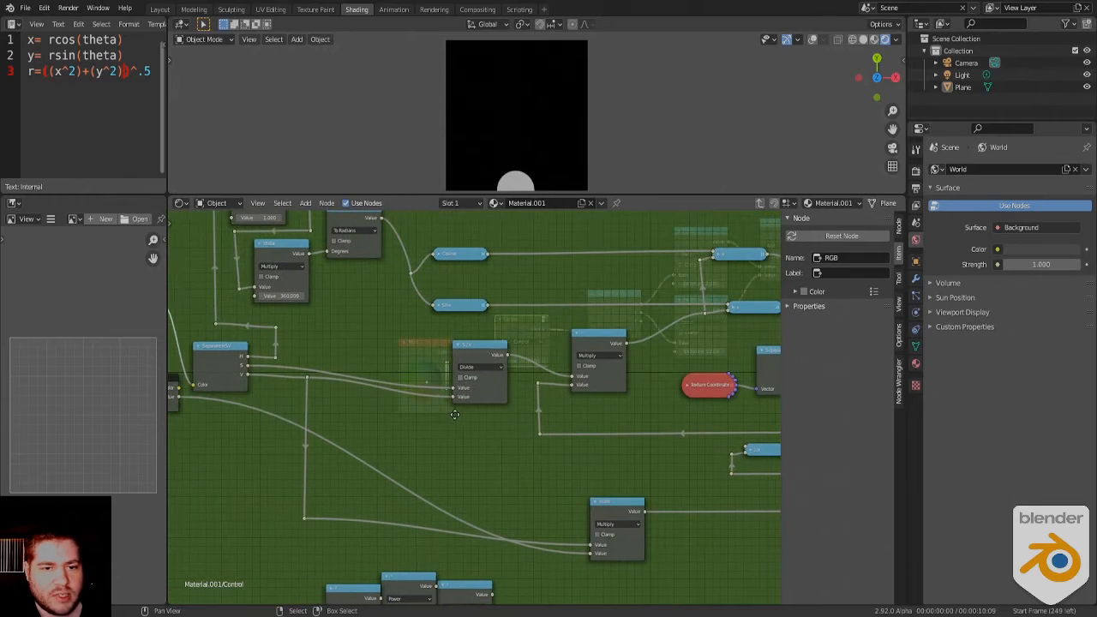
{"action": "middle_click_drag", "start_coordinate": [381, 394], "coordinate": [482, 405]}
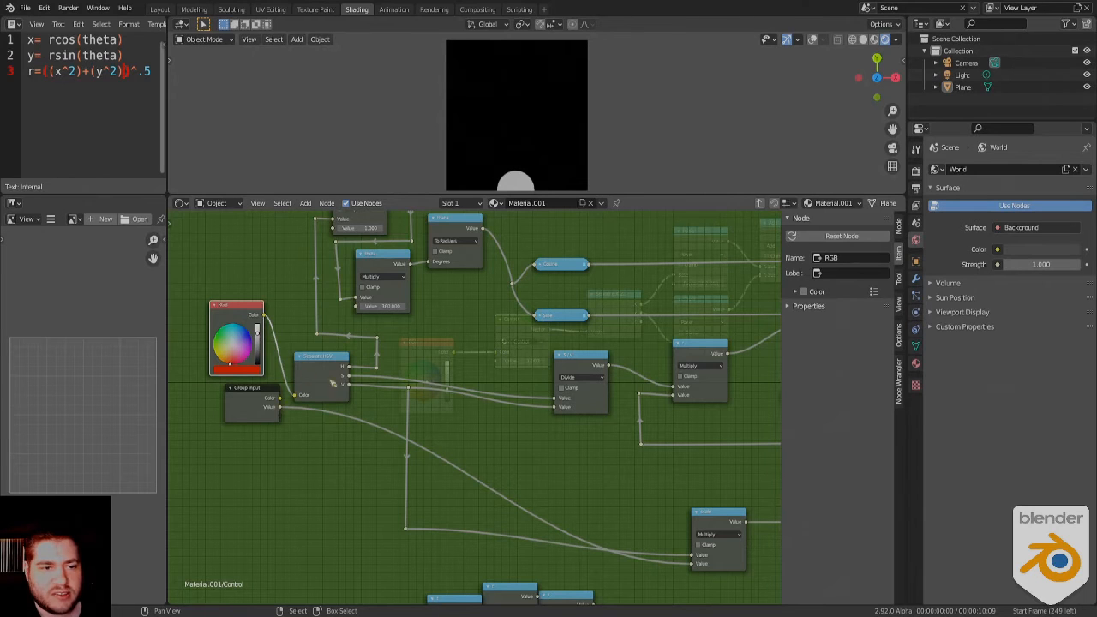
{"action": "middle_click_drag", "start_coordinate": [520, 438], "coordinate": [306, 417]}
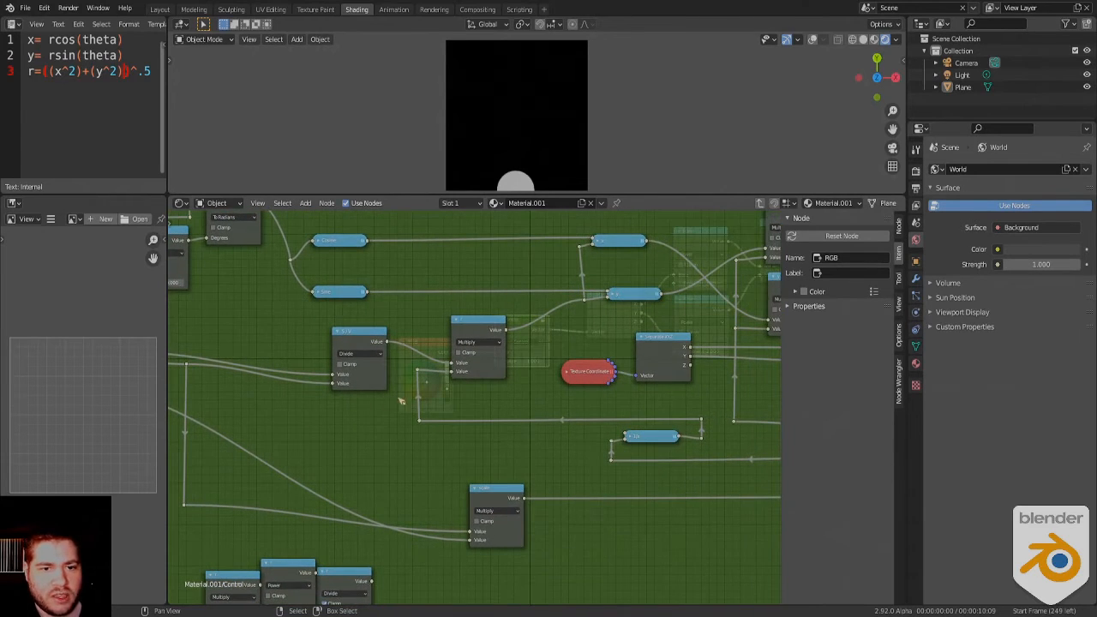
{"action": "middle_click_drag", "start_coordinate": [439, 462], "coordinate": [623, 401]}
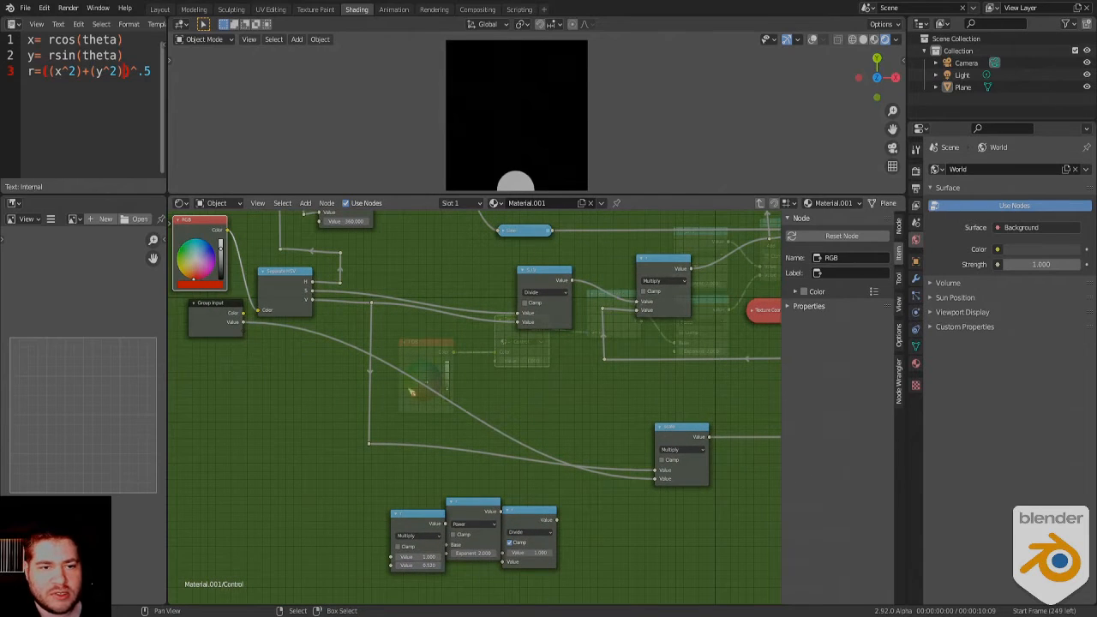
{"action": "middle_click_drag", "start_coordinate": [671, 473], "coordinate": [389, 454]}
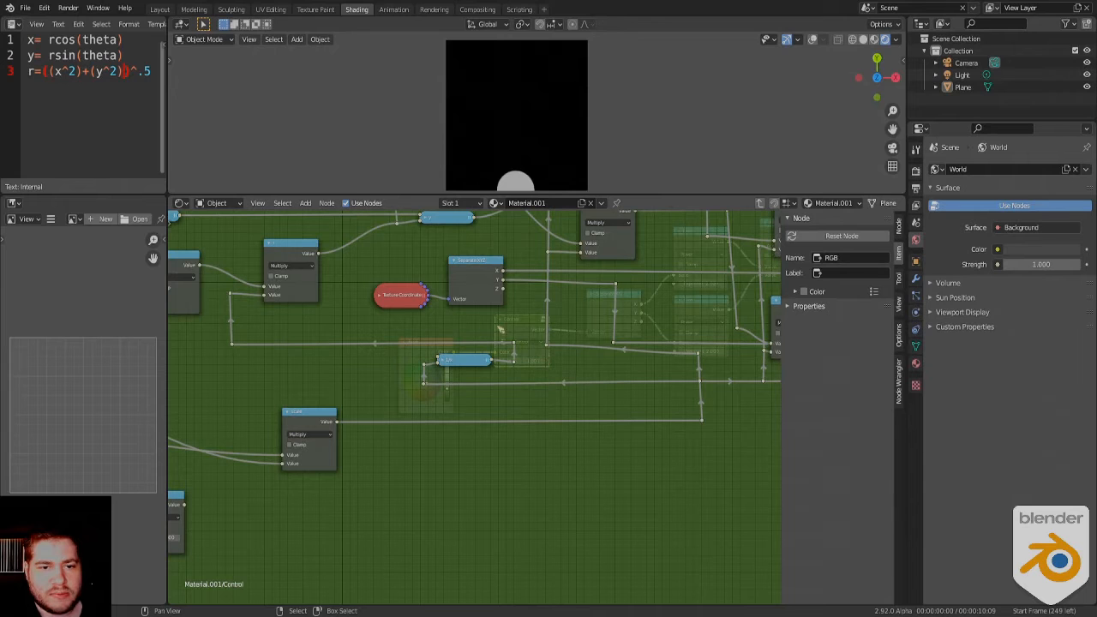
{"action": "middle_click_drag", "start_coordinate": [448, 342], "coordinate": [445, 444]}
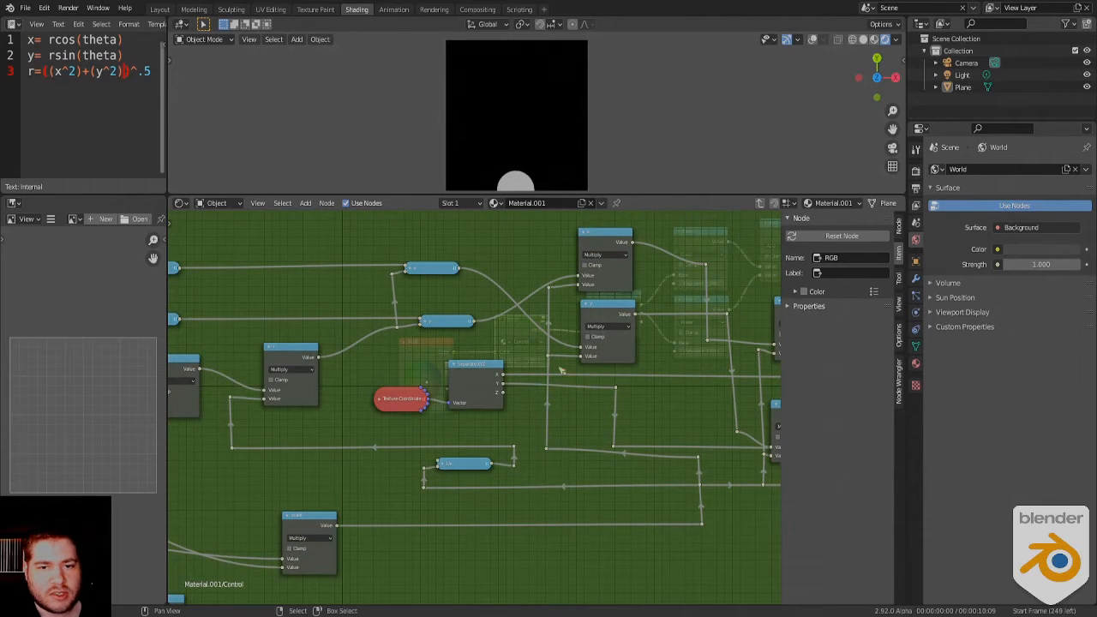
{"action": "middle_click_drag", "start_coordinate": [406, 388], "coordinate": [564, 369]}
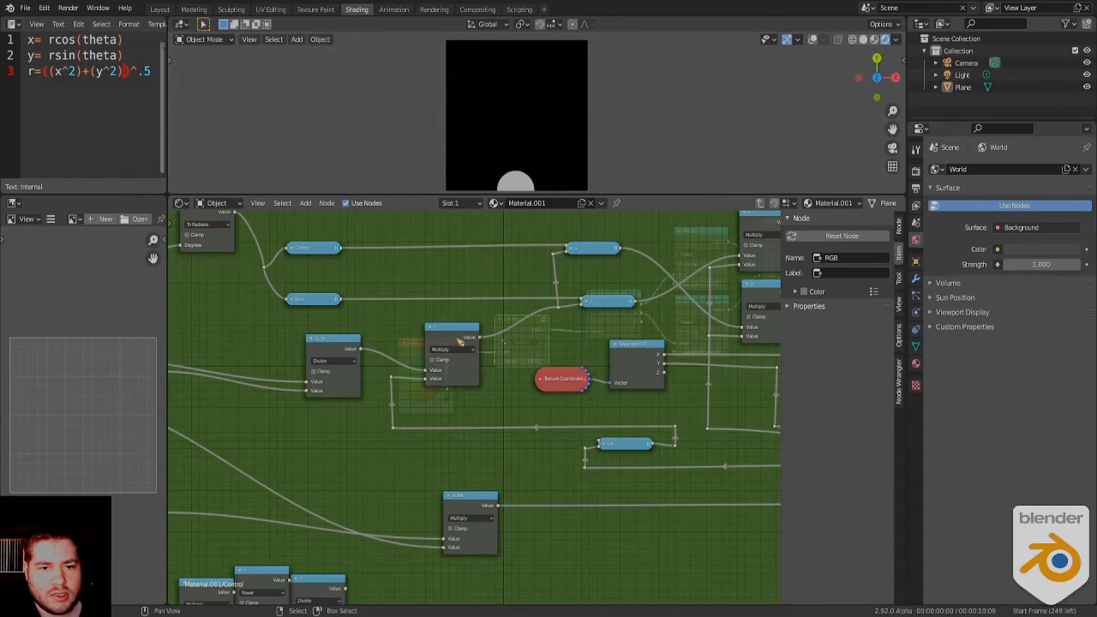
{"action": "middle_click_drag", "start_coordinate": [579, 330], "coordinate": [559, 350]}
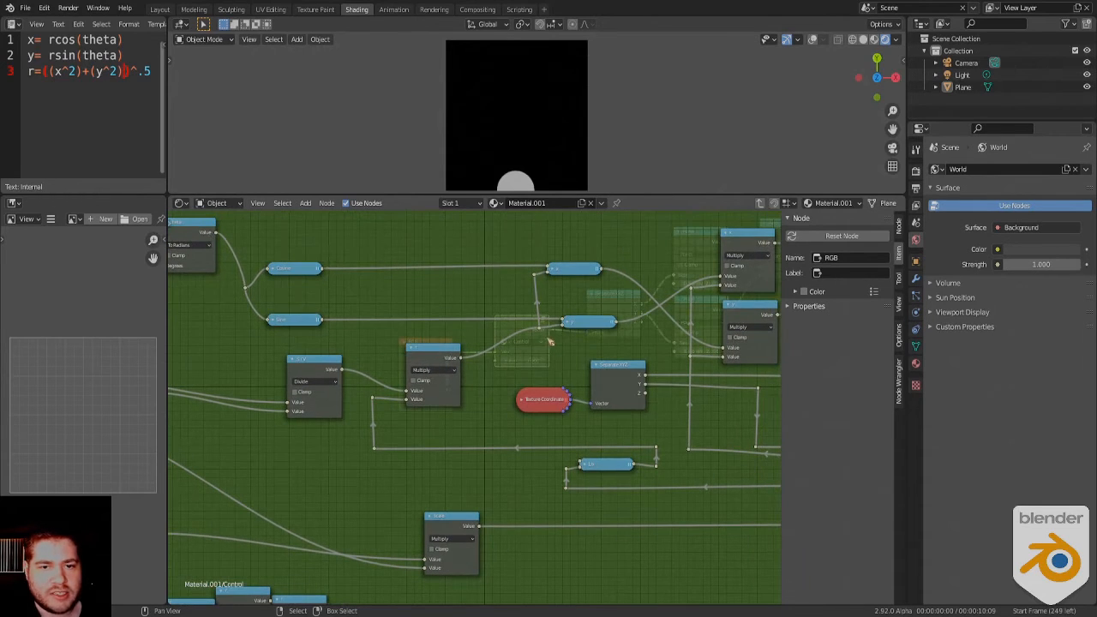
Expand the x and y Multiply nodes to inspect their inputs, and collapse both again.
{"action": "left_click", "coordinate": [569, 322]}
{"action": "left_click", "coordinate": [557, 270]}
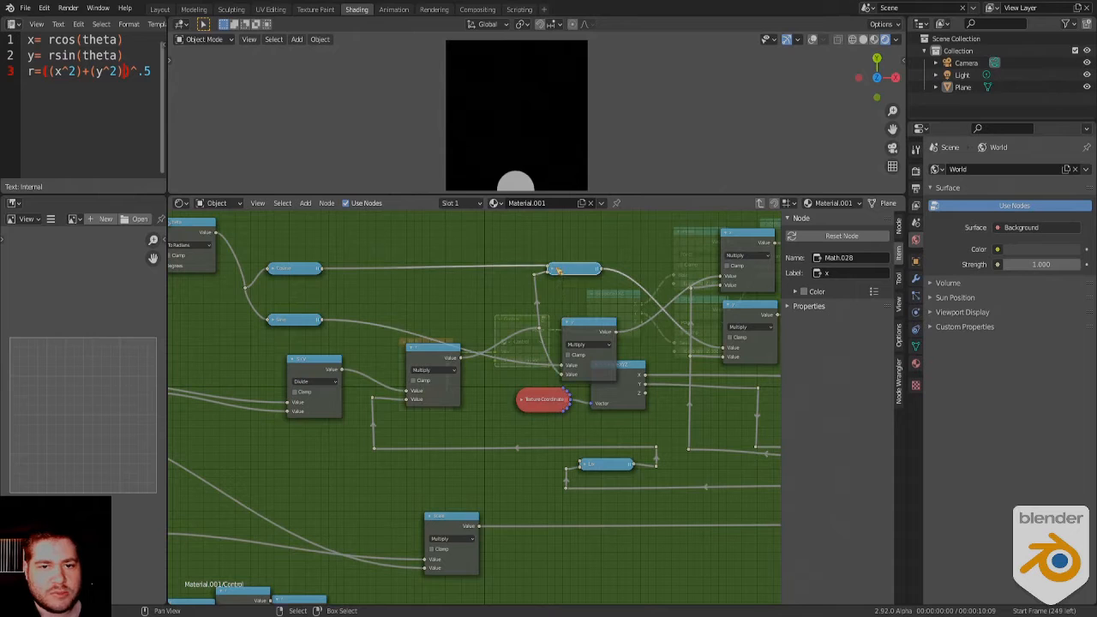
{"action": "left_click", "coordinate": [555, 270]}
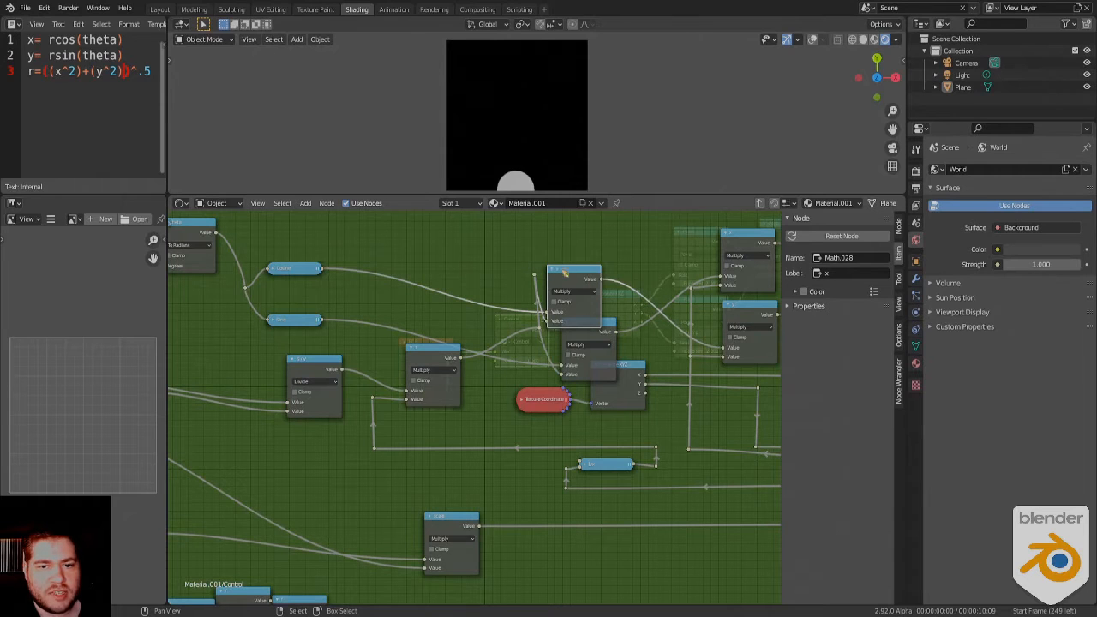
{"action": "left_click", "coordinate": [555, 271]}
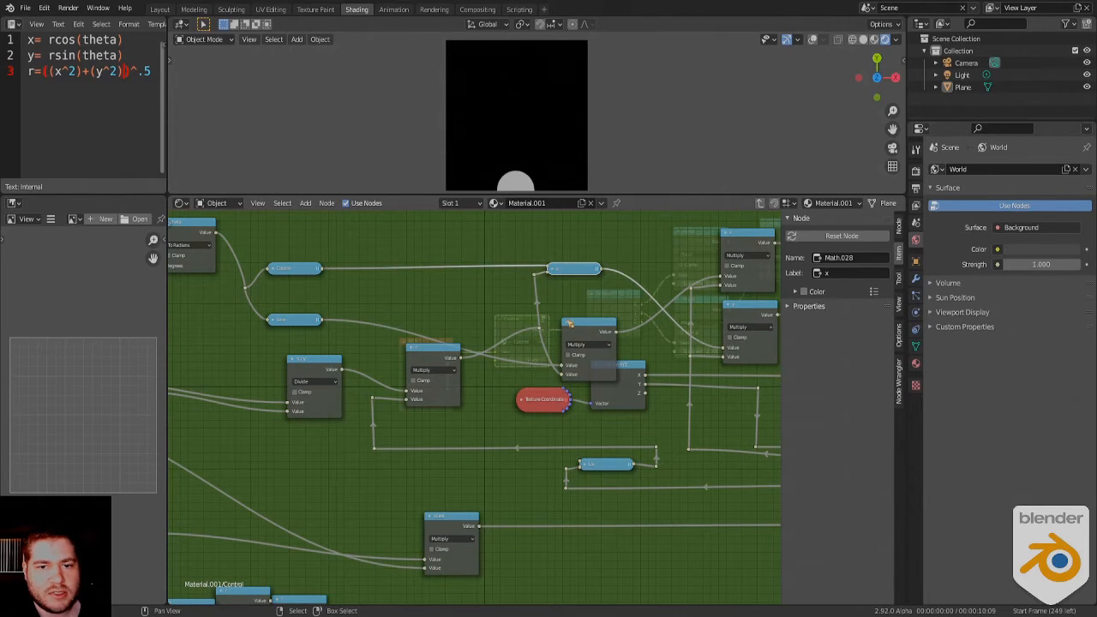
{"action": "left_click", "coordinate": [569, 324]}
{"action": "middle_click_drag", "start_coordinate": [227, 331], "coordinate": [455, 372]}
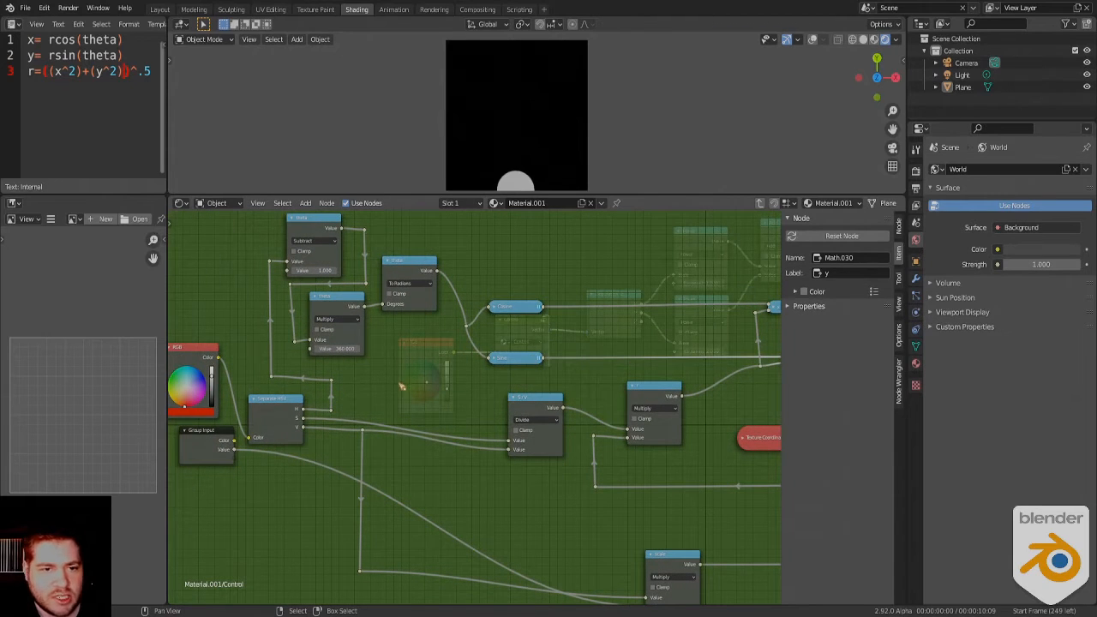
{"action": "middle_click_drag", "start_coordinate": [324, 370], "coordinate": [369, 413]}
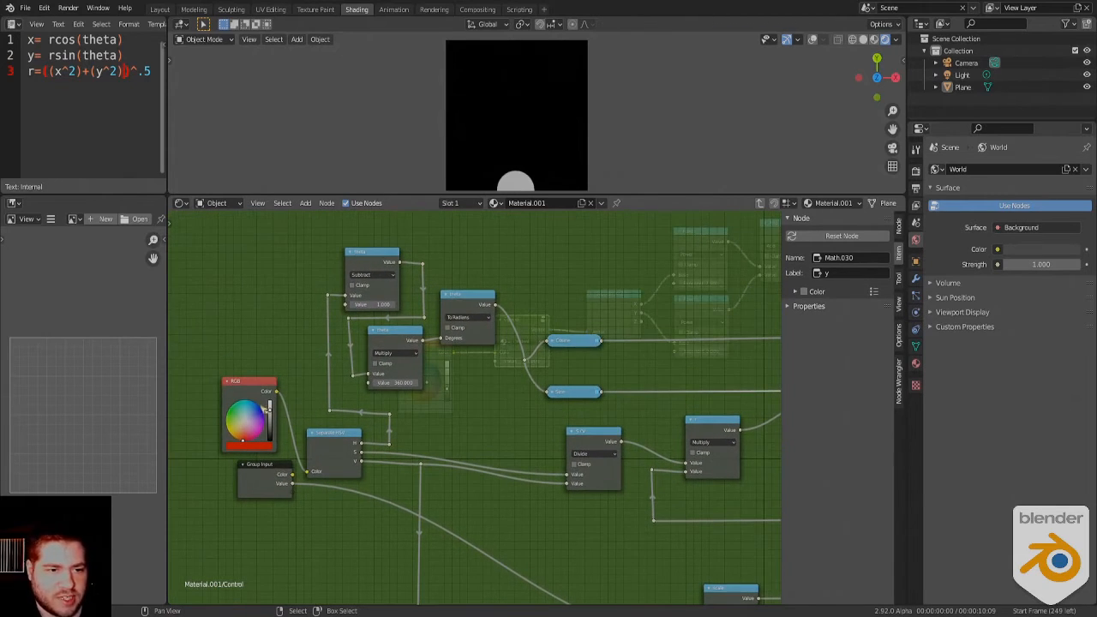
Set the inner RGB node's color to a fully saturated red with a hue of 0.000.
{"action": "left_click", "coordinate": [258, 451]}
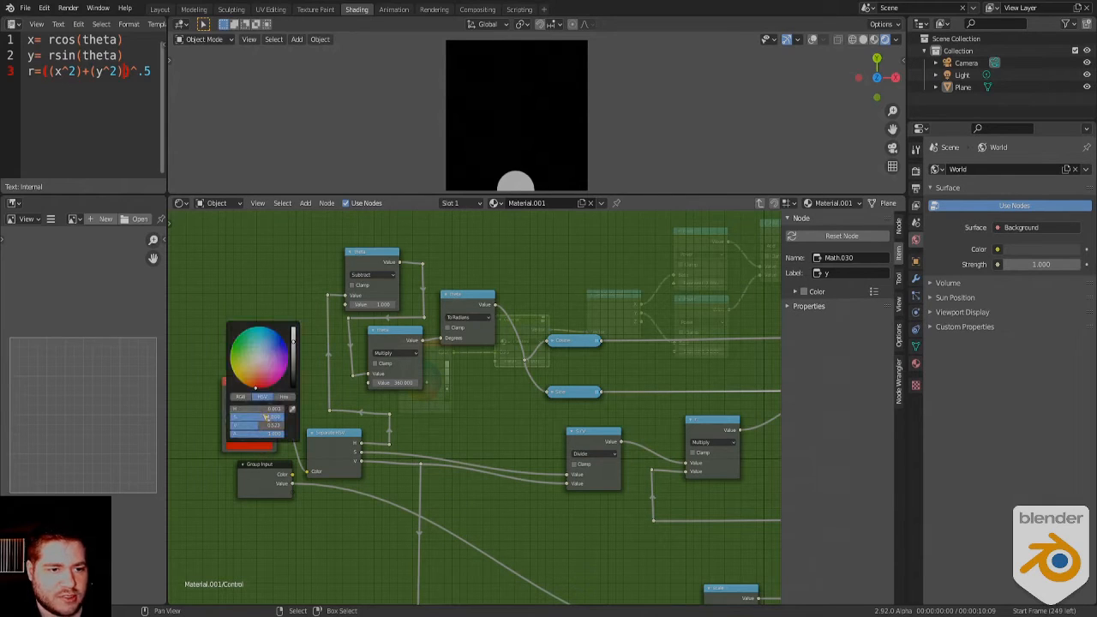
{"action": "mouse_move", "coordinate": [251, 411]}
{"action": "left_mouse_down"}
{"action": "mouse_move", "coordinate": [286, 411]}
{"action": "mouse_move", "coordinate": [248, 410]}
{"action": "mouse_move", "coordinate": [265, 406]}
{"action": "left_mouse_up"}
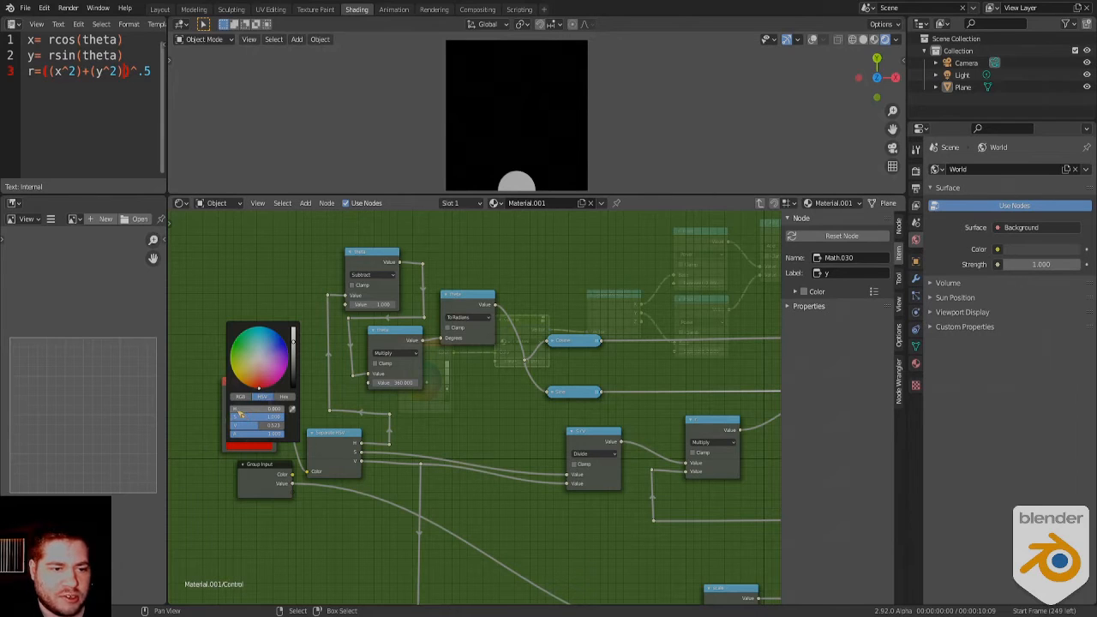
{"action": "left_click", "coordinate": [240, 411]}
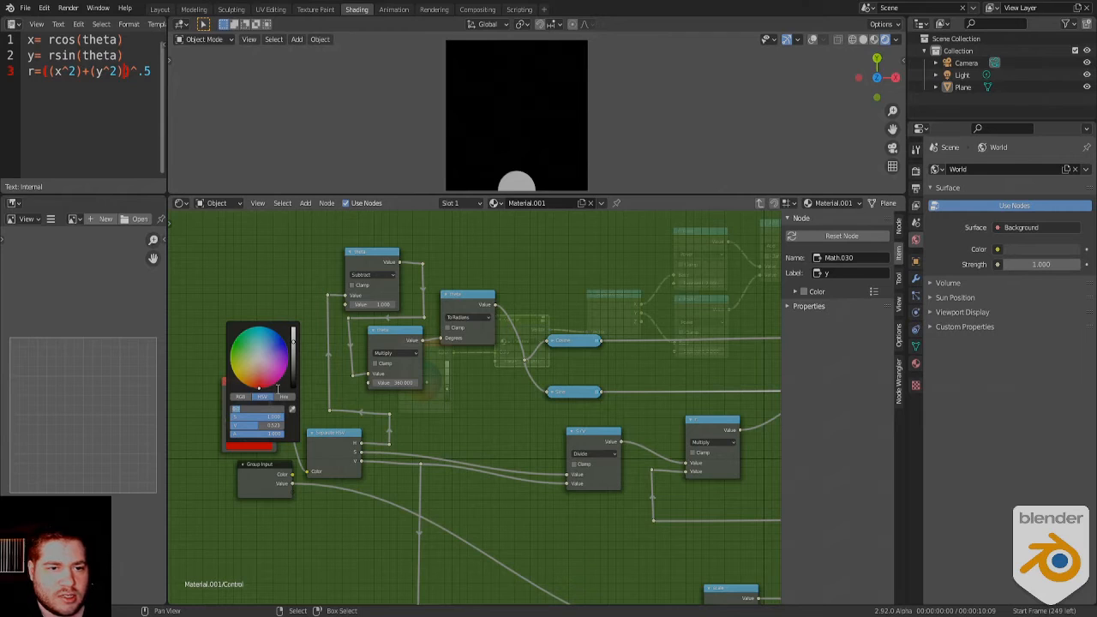
{"action": "left_click", "coordinate": [256, 417]}
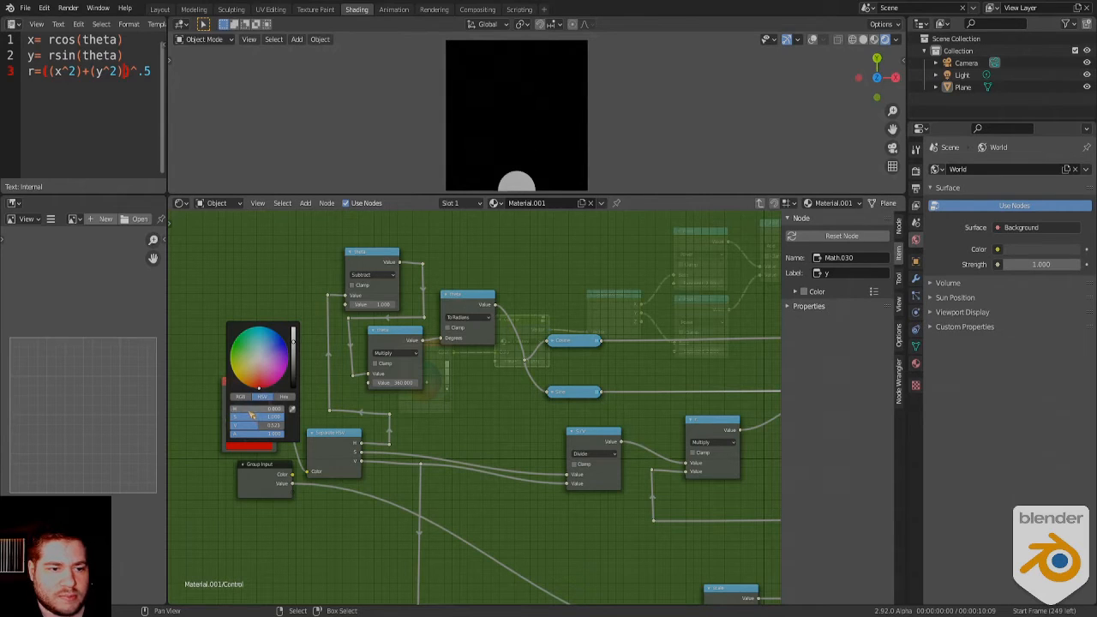
{"action": "mouse_move", "coordinate": [252, 411]}
{"action": "left_mouse_down"}
{"action": "mouse_move", "coordinate": [296, 412]}
{"action": "mouse_move", "coordinate": [252, 412]}
{"action": "left_mouse_up"}
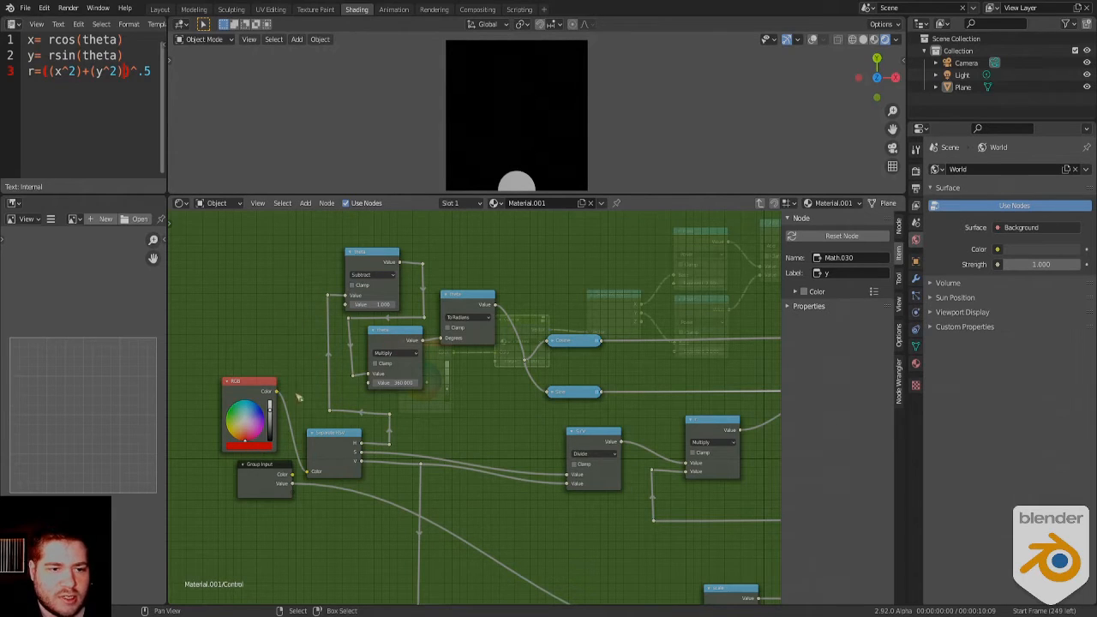
Examine how the hue runs through the theta Subtract, Multiply and To Radians nodes into the cosine and sine nodes.
{"action": "middle_click_drag", "start_coordinate": [408, 377], "coordinate": [375, 355]}
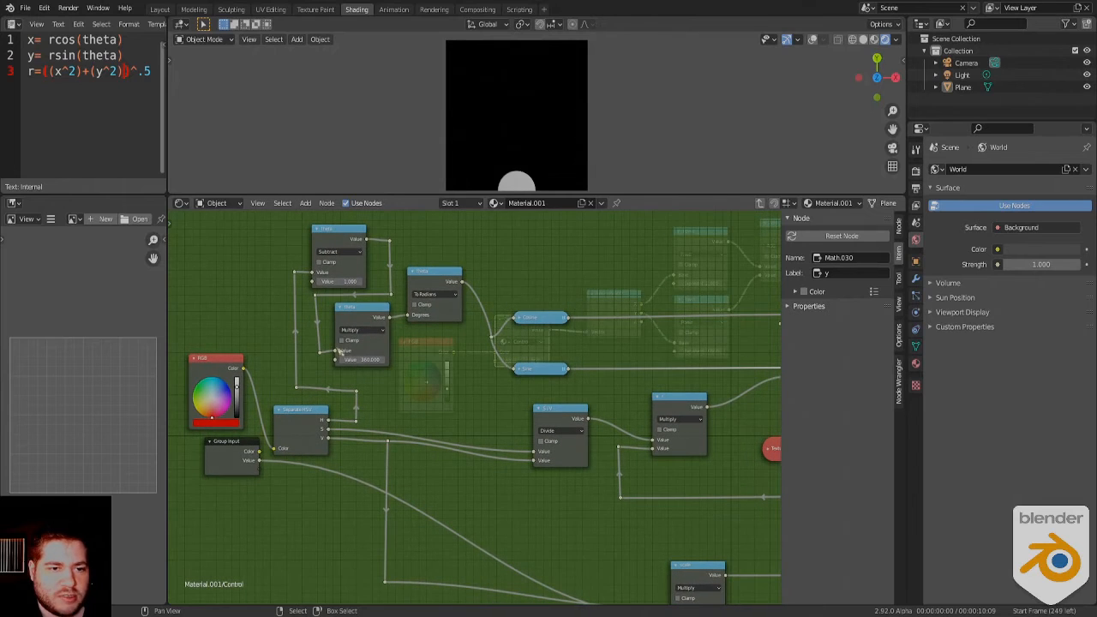
{"action": "left_click", "coordinate": [351, 360]}
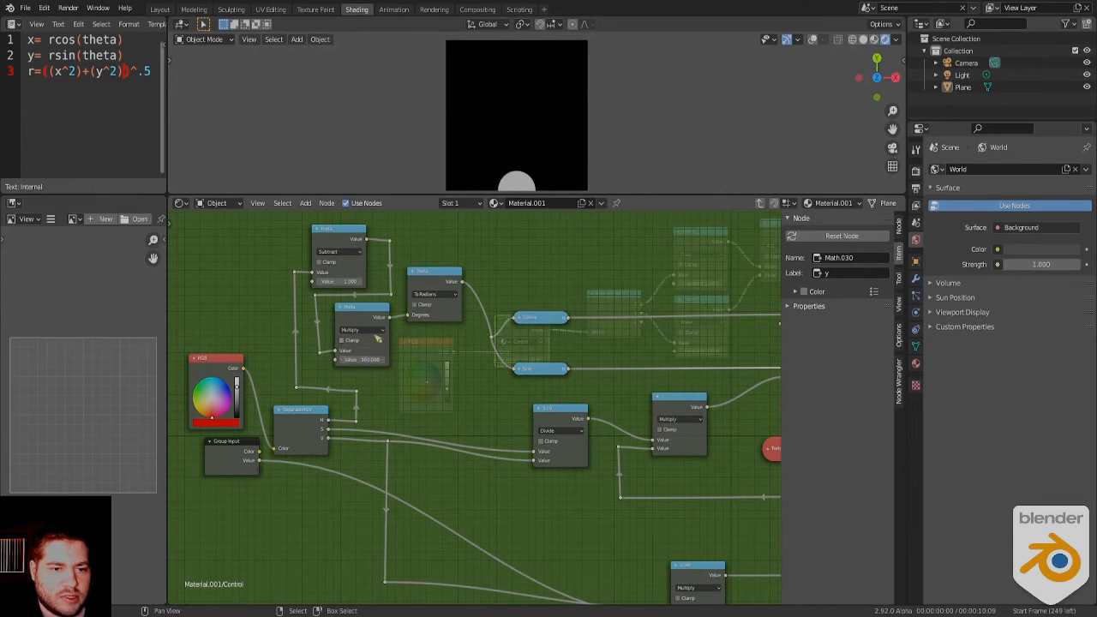
{"action": "left_click", "coordinate": [230, 423]}
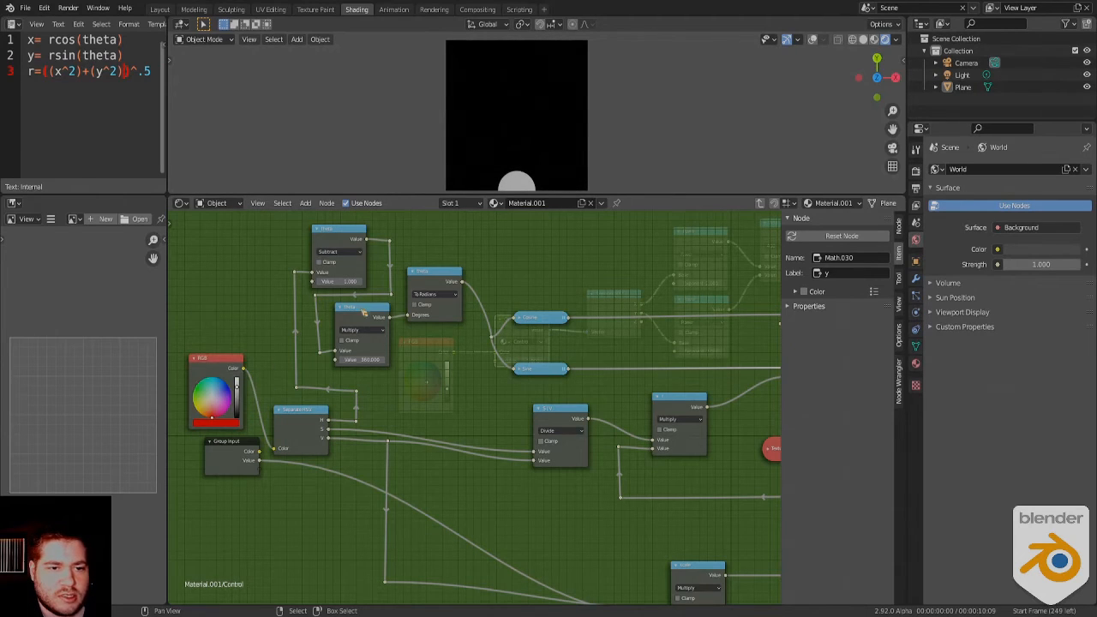
{"action": "middle_click_drag", "start_coordinate": [429, 373], "coordinate": [376, 407]}
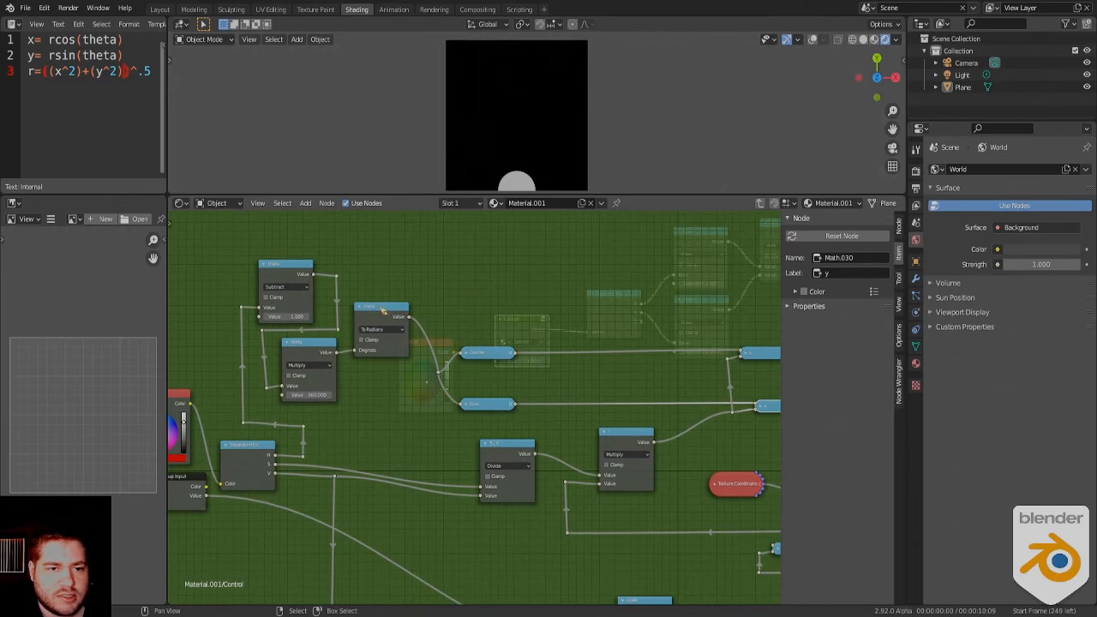
{"action": "left_click_drag", "start_coordinate": [382, 306], "coordinate": [387, 315]}
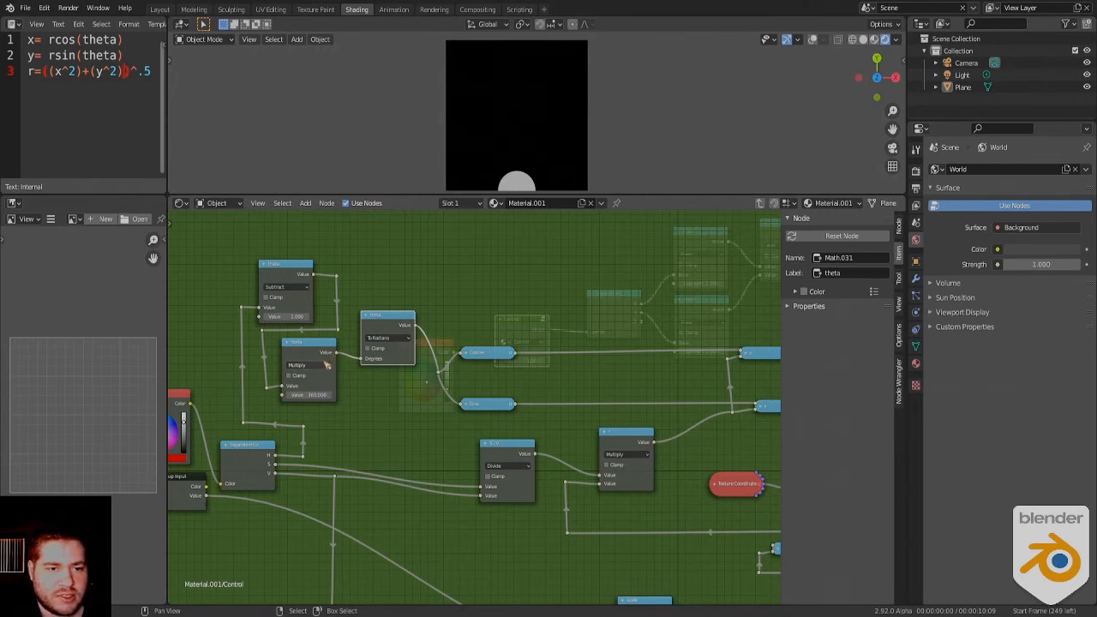
{"action": "middle_click_drag", "start_coordinate": [429, 388], "coordinate": [314, 353]}
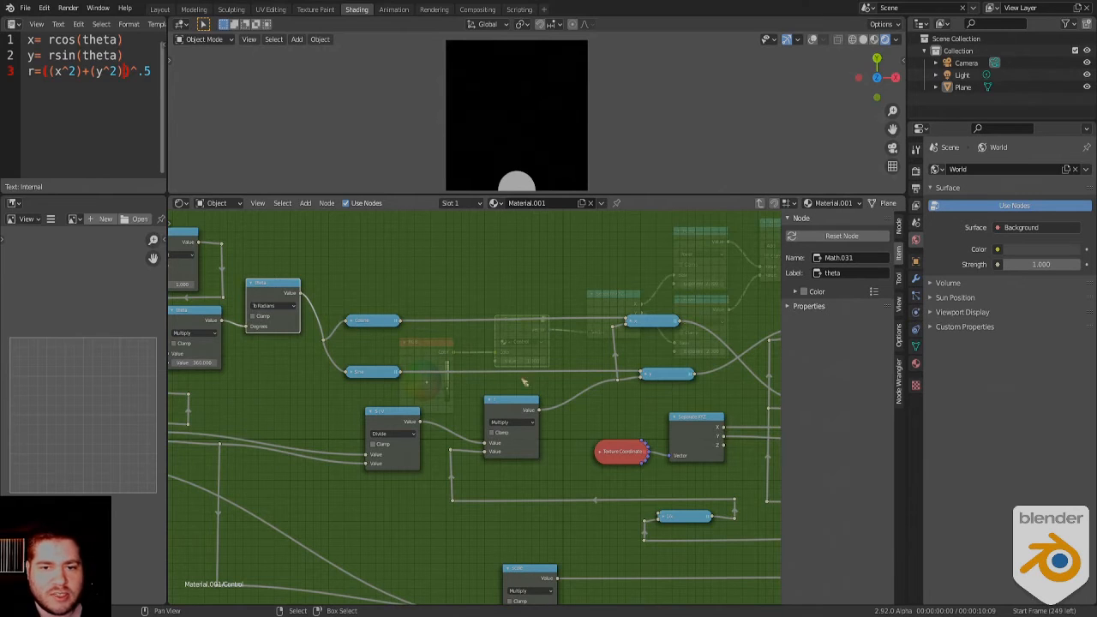
{"action": "middle_click_drag", "start_coordinate": [582, 348], "coordinate": [361, 328]}
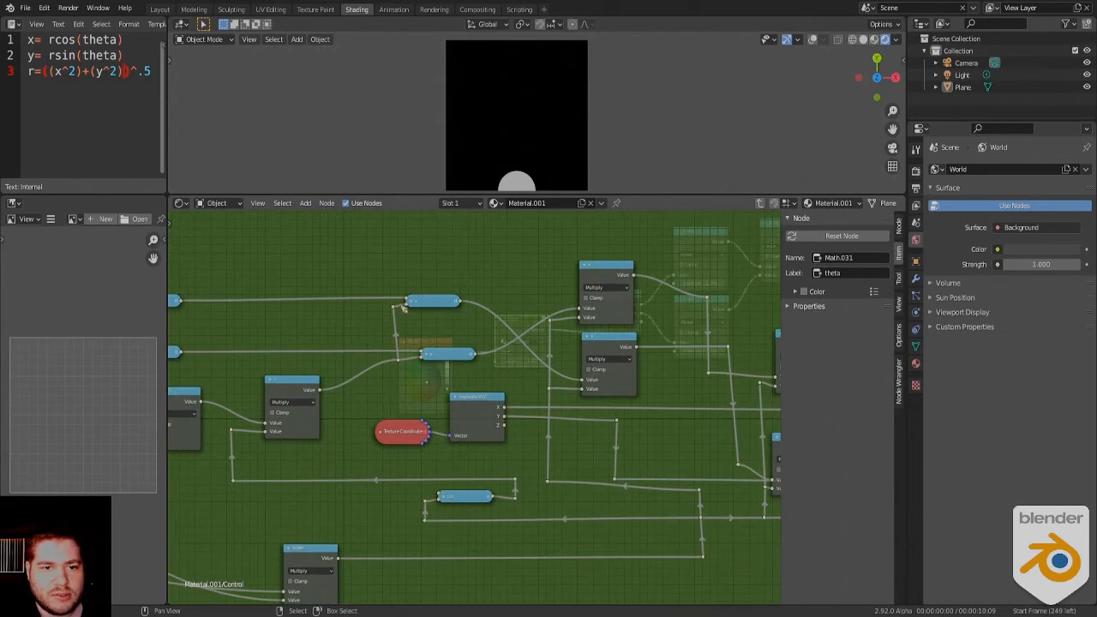
Trace the crossed links from the x and y nodes into the two Multiply nodes and on to the Mapping node.
{"action": "left_click", "coordinate": [413, 303]}
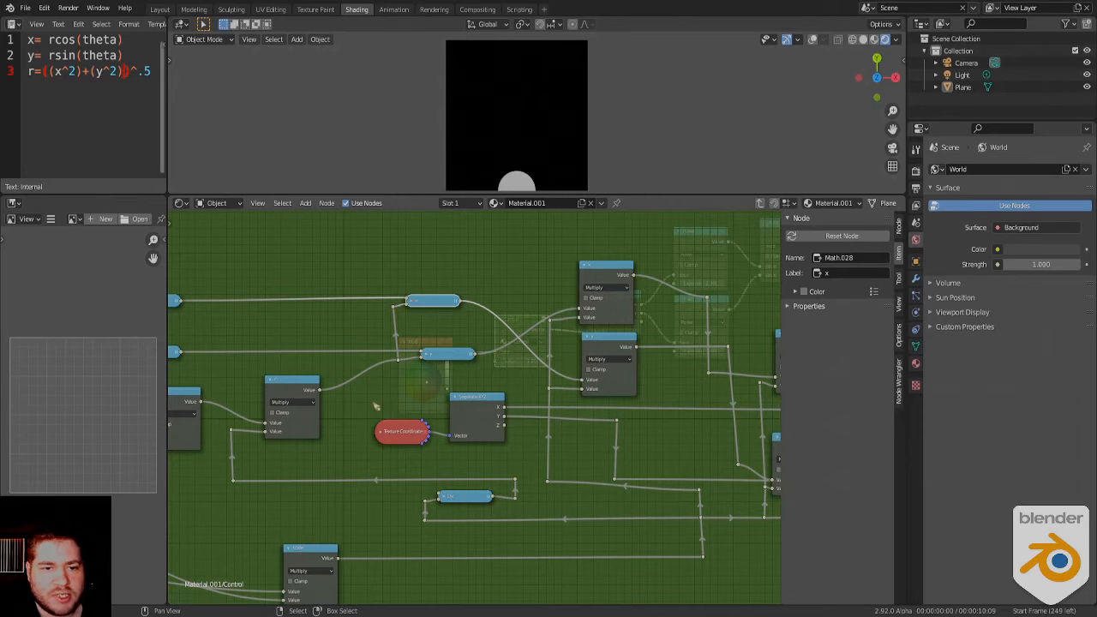
{"action": "middle_click_drag", "start_coordinate": [438, 320], "coordinate": [264, 341]}
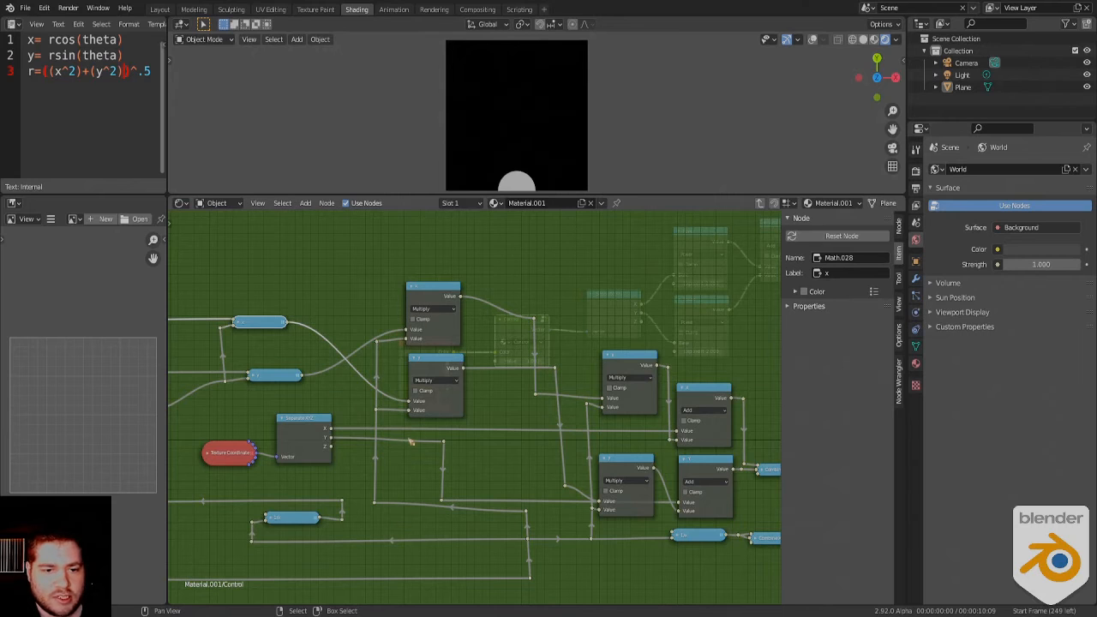
{"action": "middle_click_drag", "start_coordinate": [401, 429], "coordinate": [411, 391]}
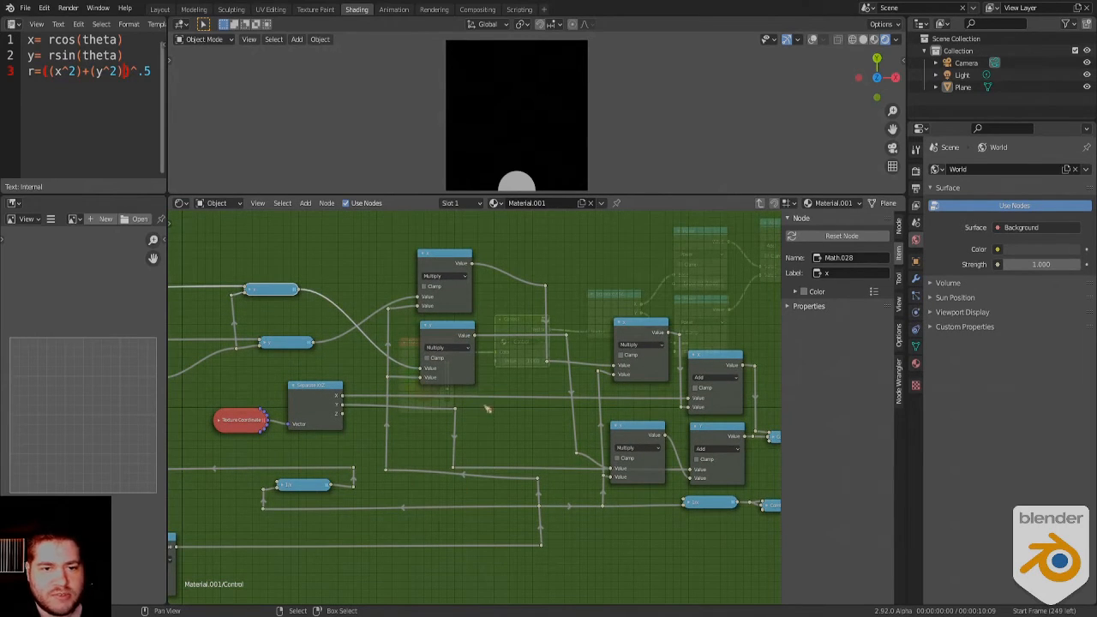
{"action": "middle_click_drag", "start_coordinate": [487, 409], "coordinate": [310, 375]}
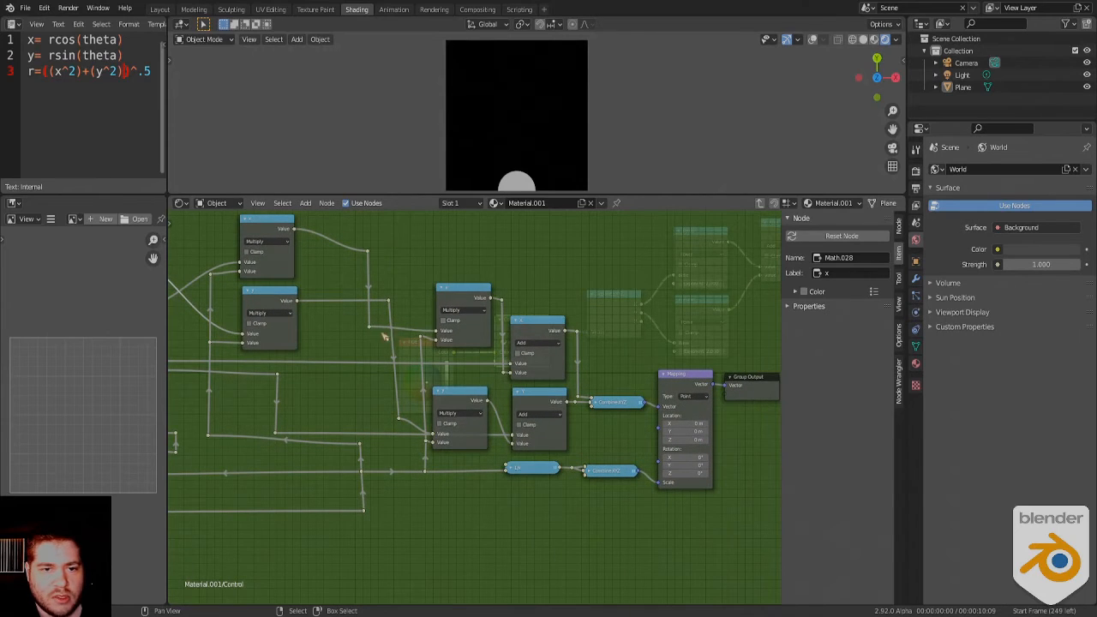
{"action": "middle_click_drag", "start_coordinate": [362, 322], "coordinate": [551, 347]}
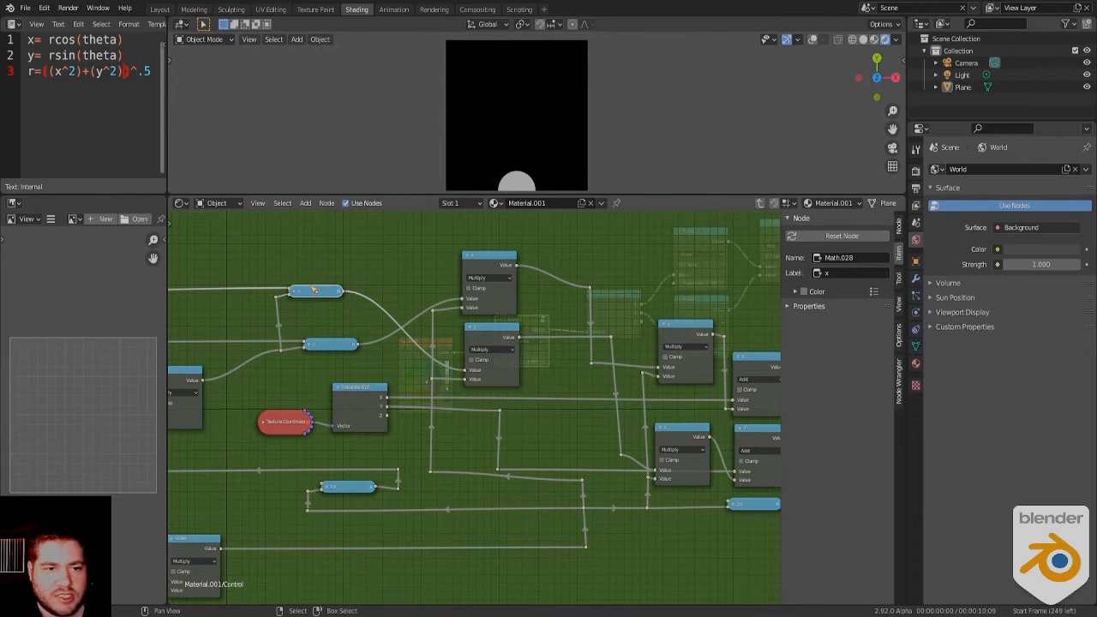
{"action": "left_click_drag", "start_coordinate": [315, 290], "coordinate": [325, 291]}
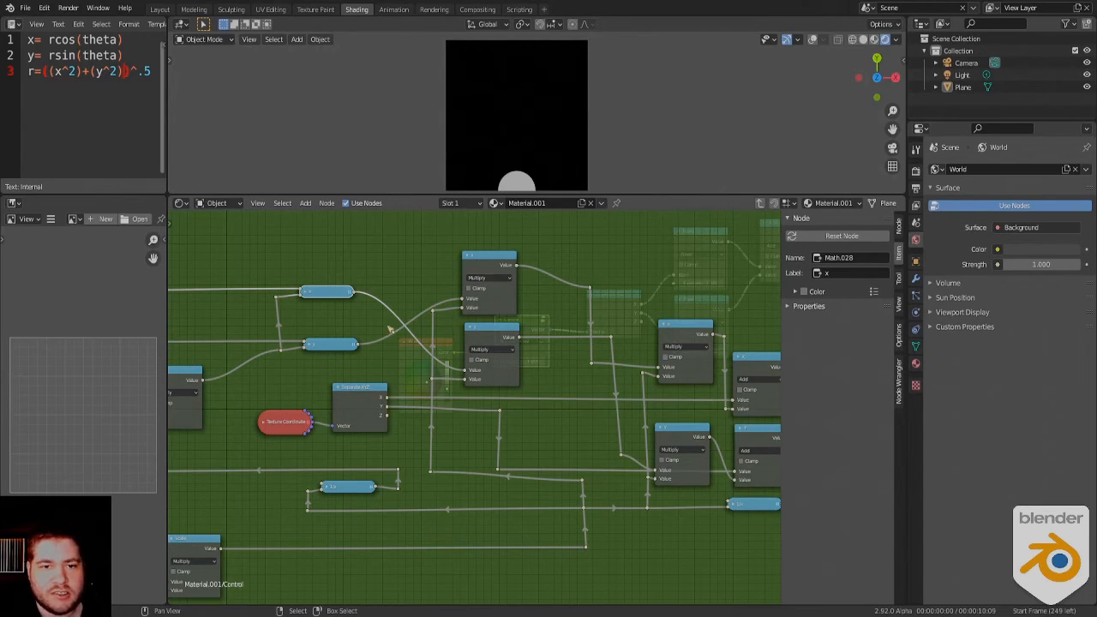
Return the inner RGB node to red at a hue of 0.000 and inspect its hue value.
{"action": "middle_click_drag", "start_coordinate": [327, 395], "coordinate": [281, 410]}
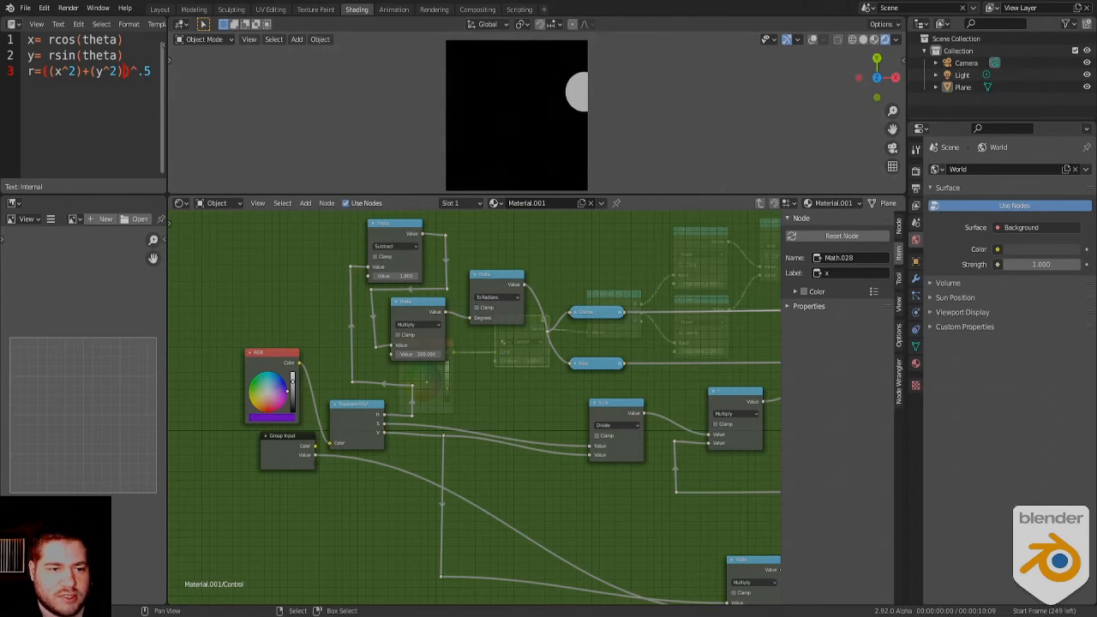
{"action": "left_click", "coordinate": [272, 418]}
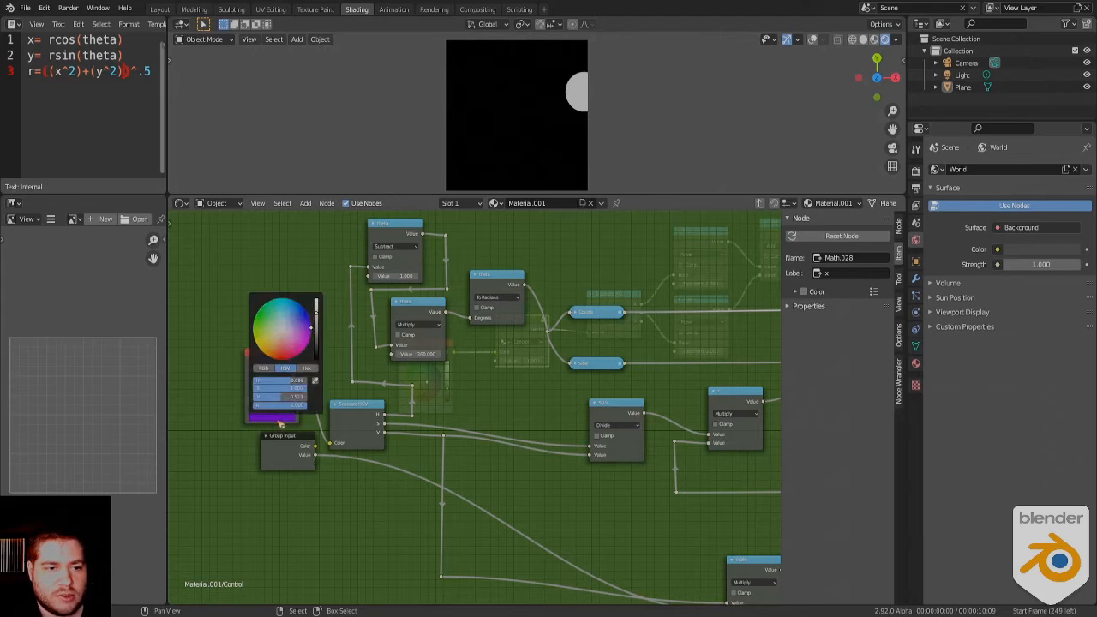
{"action": "left_click", "coordinate": [281, 352]}
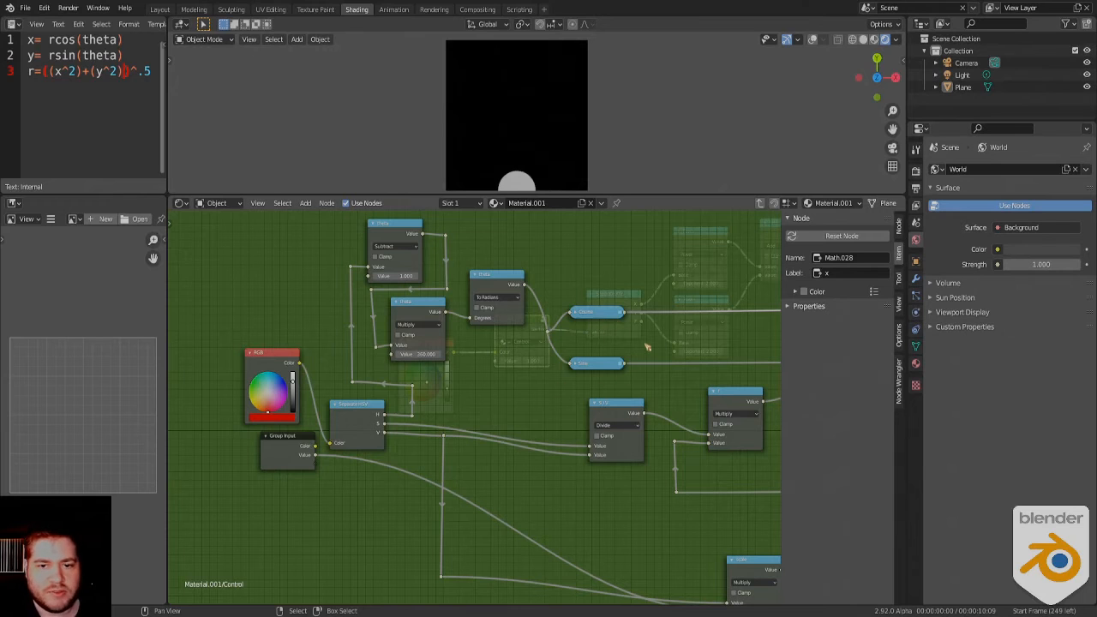
{"action": "middle_click_drag", "start_coordinate": [648, 347], "coordinate": [662, 378]}
{"action": "left_click", "coordinate": [290, 446]}
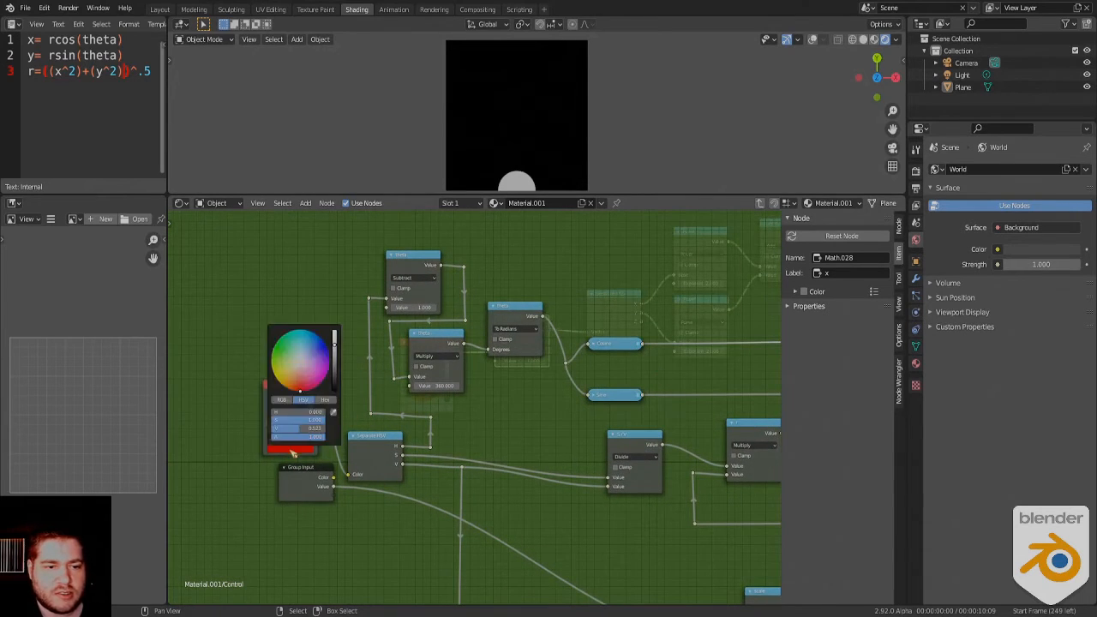
{"action": "left_click_drag", "start_coordinate": [291, 421], "coordinate": [300, 421]}
{"action": "left_click", "coordinate": [287, 412]}
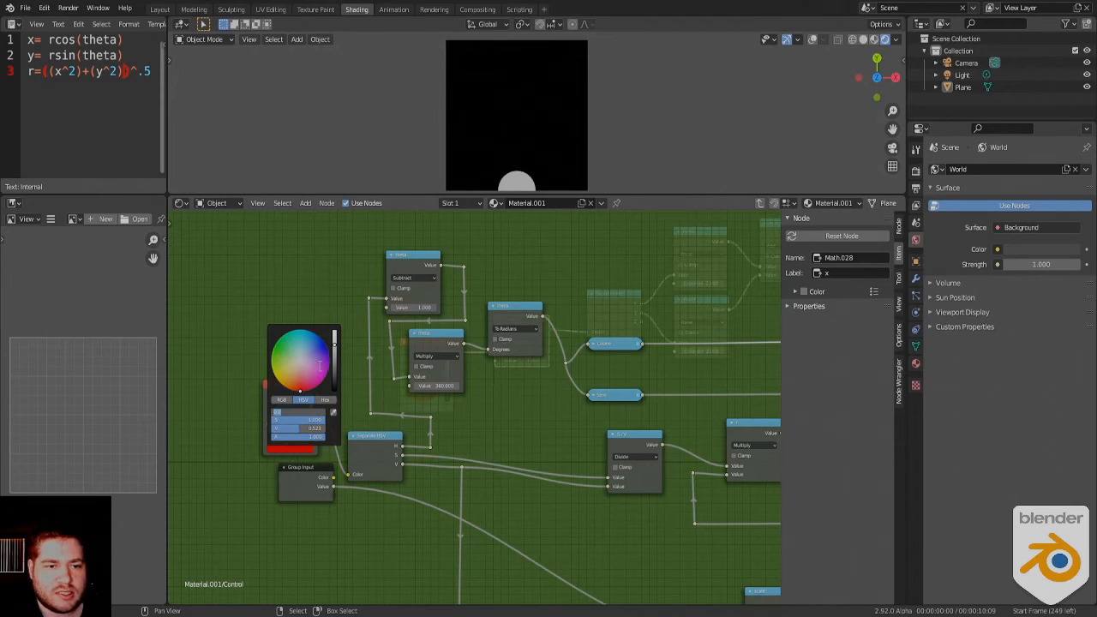
{"action": "left_click", "coordinate": [322, 366]}
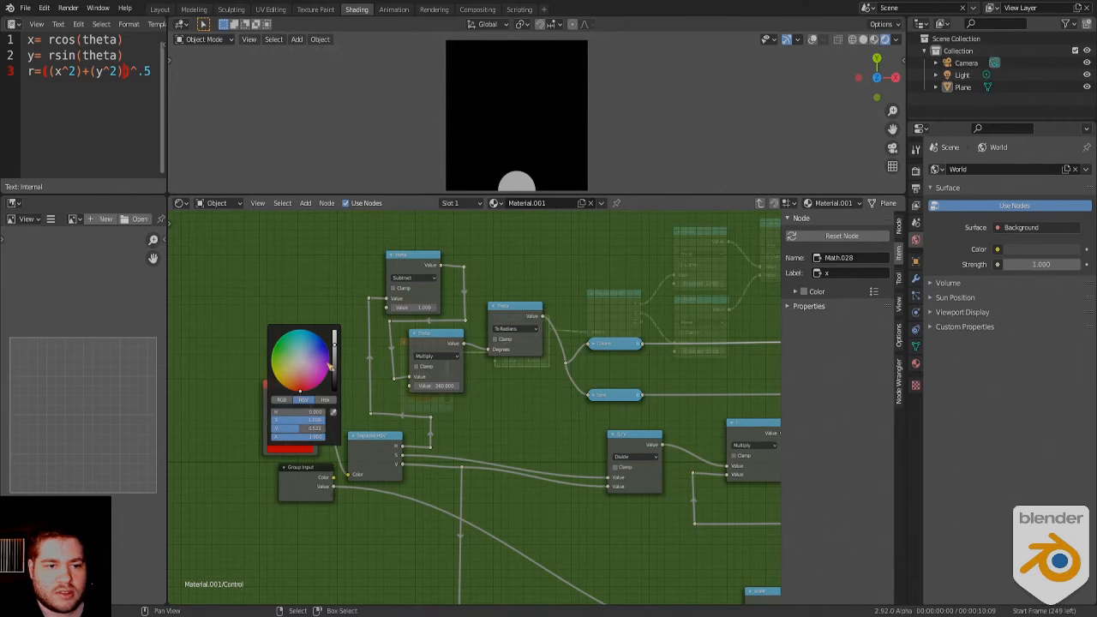
Uncross the links by connecting the x node to the upper Multiply node and the y node to the lower one.
{"action": "middle_click_drag", "start_coordinate": [632, 402], "coordinate": [673, 407]}
{"action": "left_click_drag", "start_coordinate": [482, 438], "coordinate": [428, 394]}
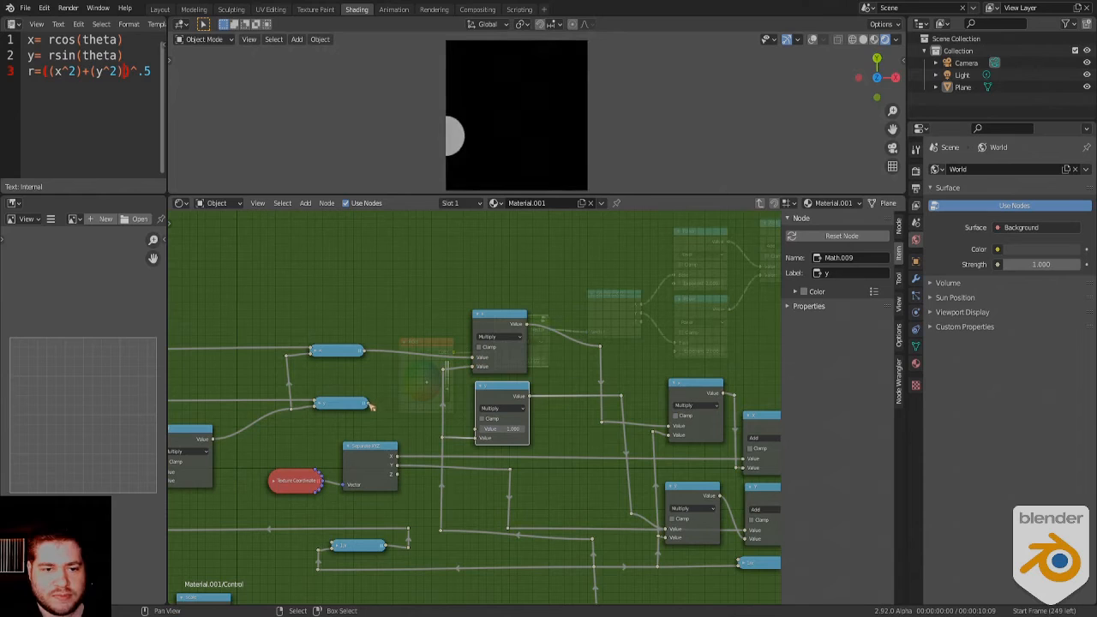
{"action": "left_click", "coordinate": [332, 402]}
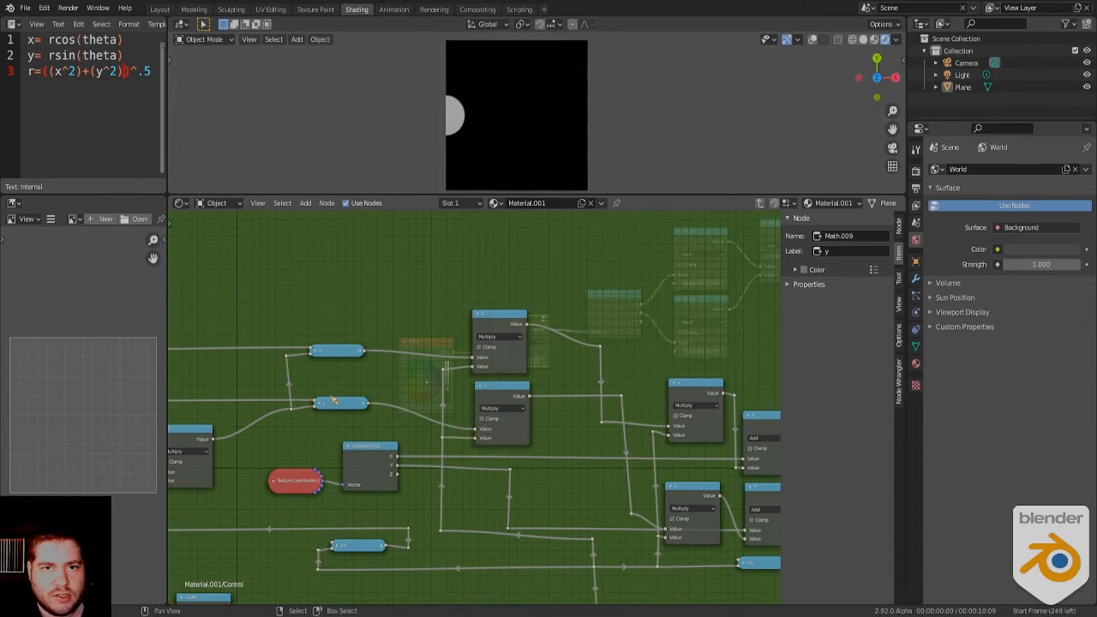
Change the inner RGB node's color to violet to test the uncrossed x and y links.
{"action": "middle_click_drag", "start_coordinate": [332, 402], "coordinate": [466, 392]}
{"action": "left_click_drag", "start_coordinate": [436, 422], "coordinate": [462, 398]}
{"action": "left_click", "coordinate": [428, 426]}
{"action": "left_click_drag", "start_coordinate": [442, 345], "coordinate": [467, 341]}
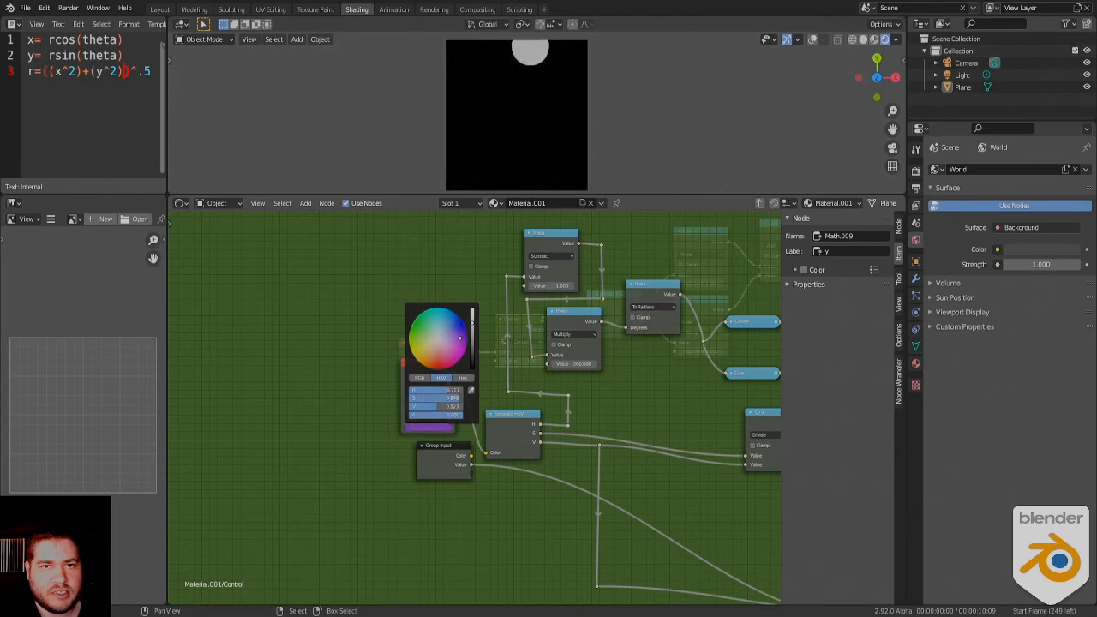
Cross the links again, connecting the x node to the lower Multiply node and the y node to the upper one.
{"action": "middle_click_drag", "start_coordinate": [623, 388], "coordinate": [233, 391]}
{"action": "middle_click_drag", "start_coordinate": [486, 379], "coordinate": [309, 378]}
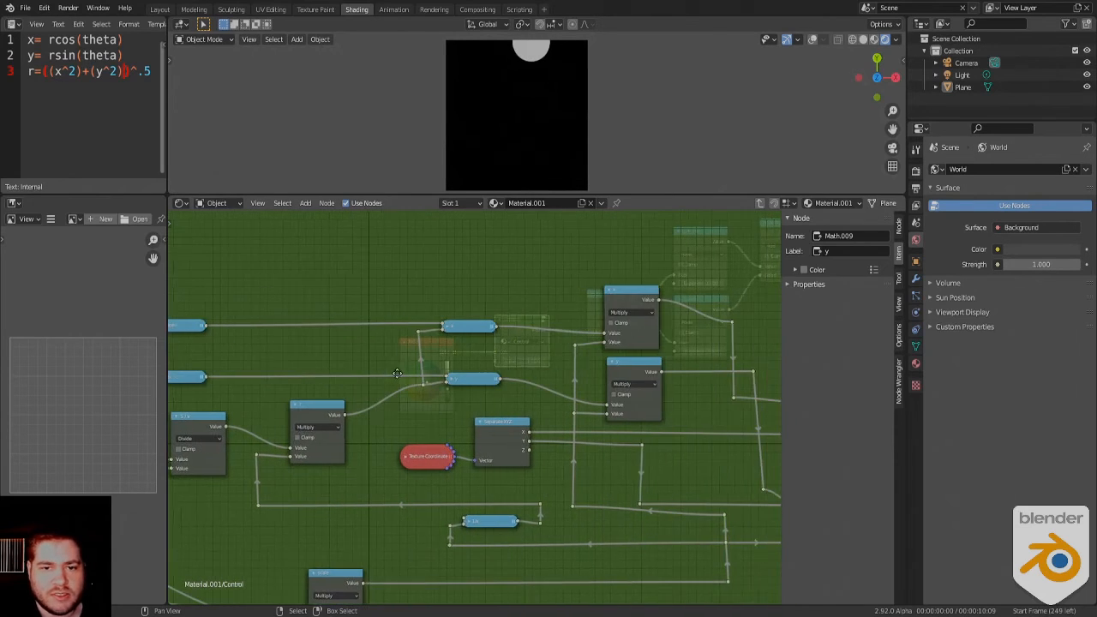
{"action": "middle_click_drag", "start_coordinate": [372, 361], "coordinate": [285, 356]}
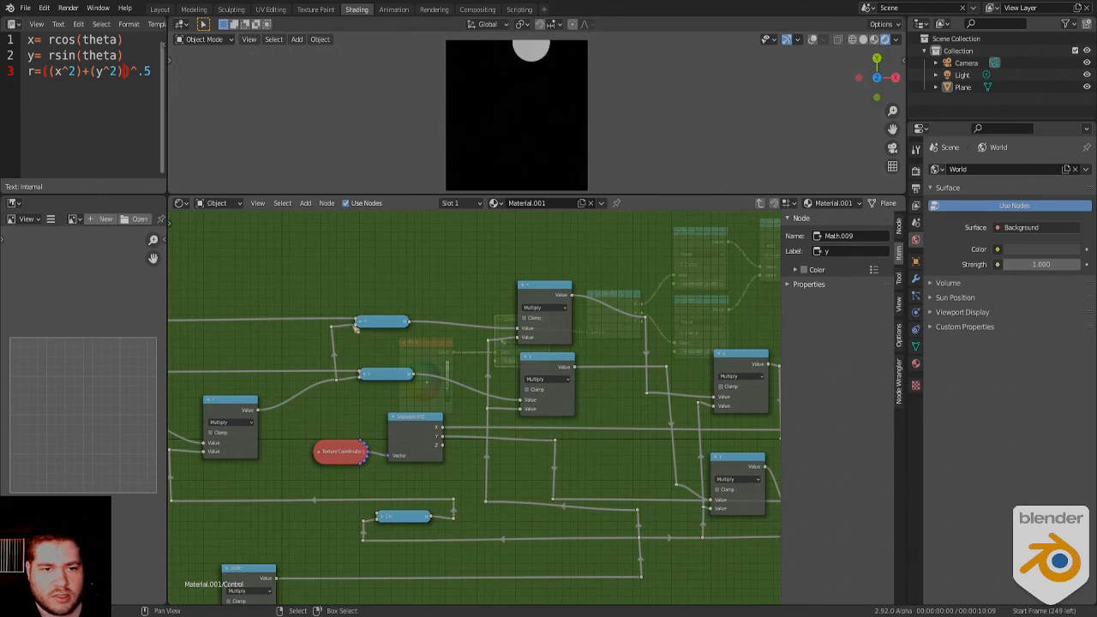
{"action": "left_click_drag", "start_coordinate": [520, 330], "coordinate": [520, 401]}
{"action": "left_click", "coordinate": [417, 378]}
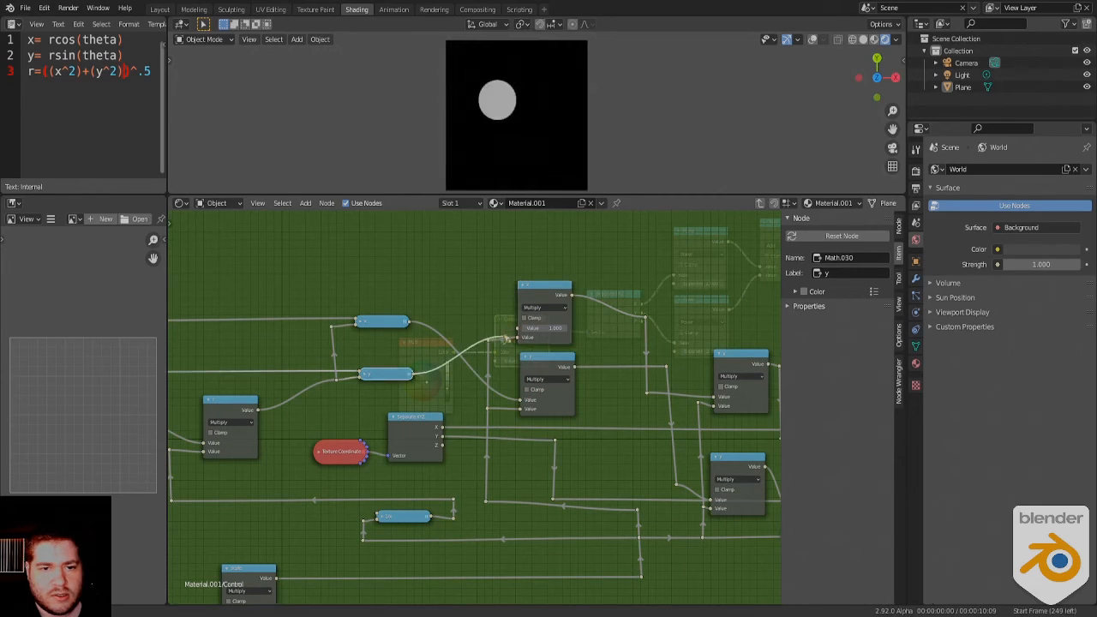
Adjust the inner RGB node's color so that the circle moves close to the center of the plane.
{"action": "middle_click_drag", "start_coordinate": [353, 366], "coordinate": [692, 378]}
{"action": "scroll", "coordinate": [645, 379], "scroll_direction": "down", "scroll_amount": 1}
{"action": "scroll", "coordinate": [644, 378], "scroll_direction": "down", "scroll_amount": 2}
{"action": "middle_click_drag", "start_coordinate": [269, 385], "coordinate": [418, 389]}
{"action": "left_click_drag", "start_coordinate": [344, 411], "coordinate": [335, 415]}
Examine how the Multiply and Add nodes combine with the texture coordinates and feed Combine XYZ, Mapping and Group Output.
{"action": "middle_click_drag", "start_coordinate": [742, 454], "coordinate": [443, 409]}
{"action": "middle_click_drag", "start_coordinate": [619, 390], "coordinate": [405, 419]}
{"action": "middle_click_drag", "start_coordinate": [544, 411], "coordinate": [400, 319]}
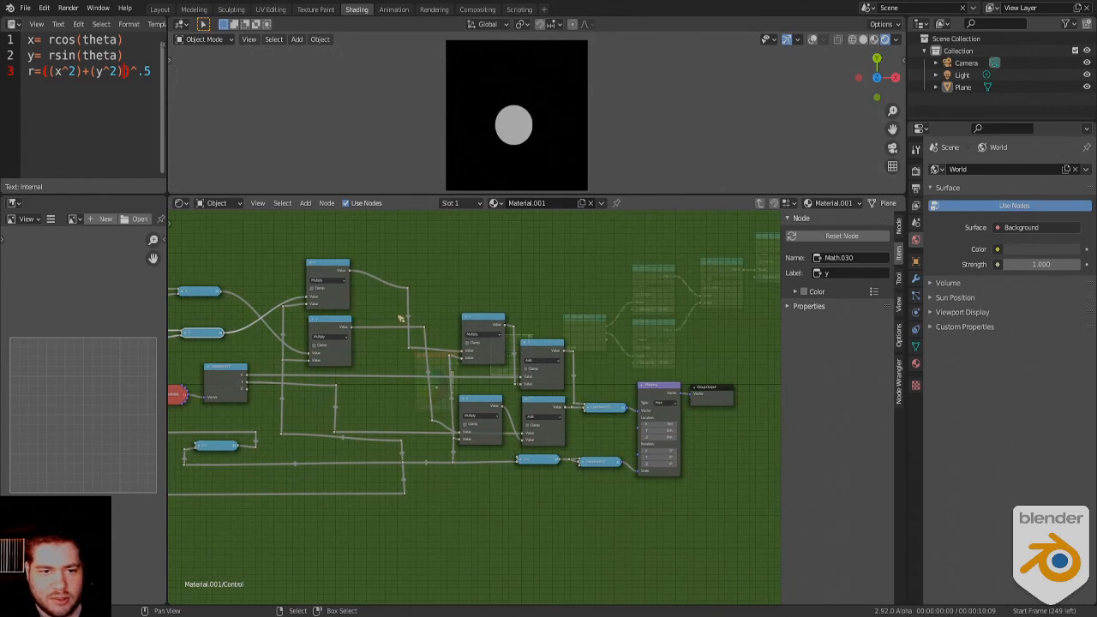
{"action": "scroll", "coordinate": [413, 358], "scroll_direction": "up", "scroll_amount": 4}
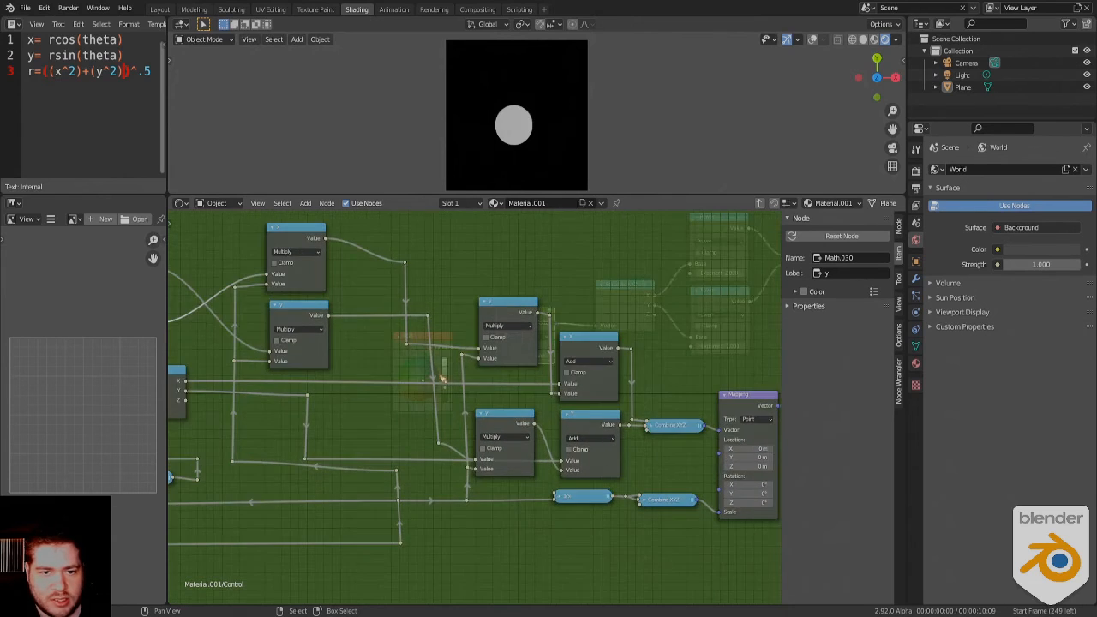
{"action": "middle_click_drag", "start_coordinate": [444, 369], "coordinate": [293, 283]}
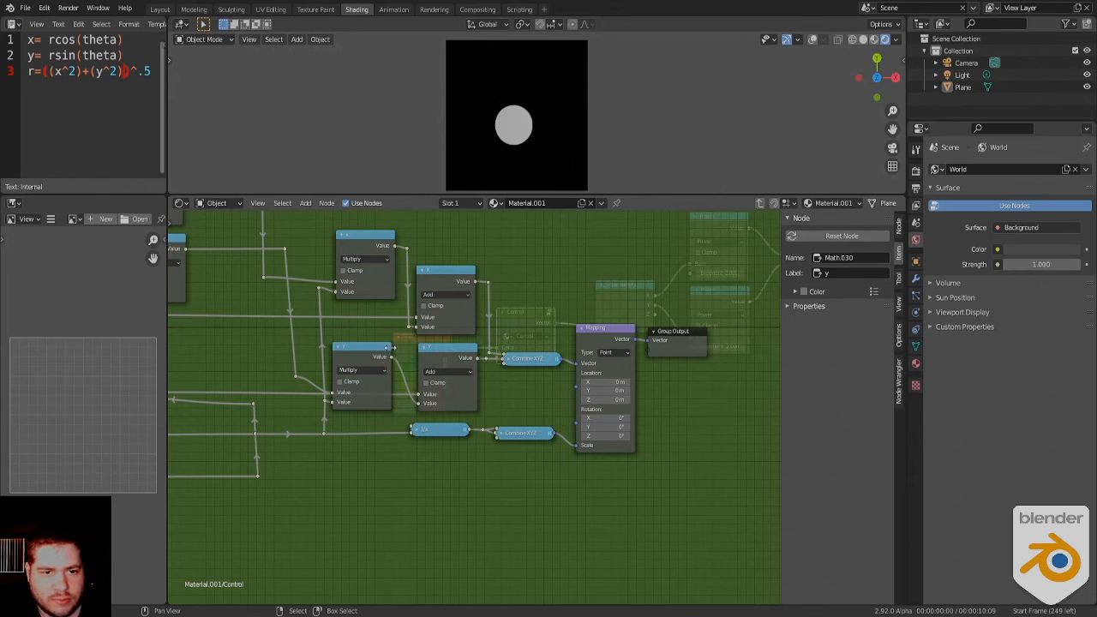
{"action": "middle_click_drag", "start_coordinate": [382, 350], "coordinate": [445, 352]}
{"action": "middle_click_drag", "start_coordinate": [474, 388], "coordinate": [582, 370]}
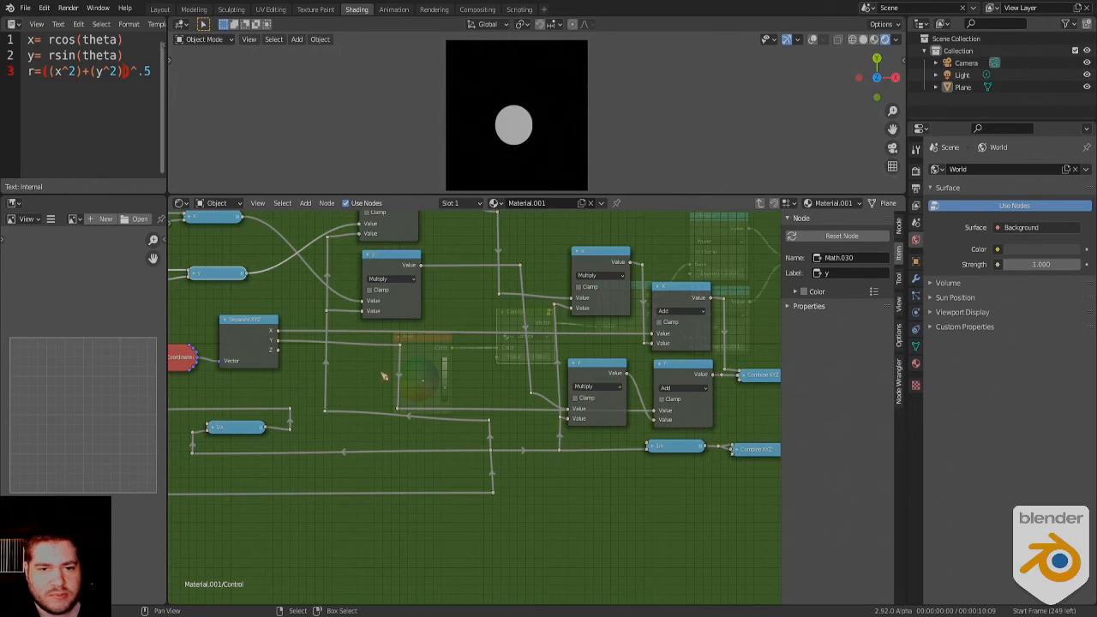
{"action": "middle_click_drag", "start_coordinate": [210, 370], "coordinate": [264, 373]}
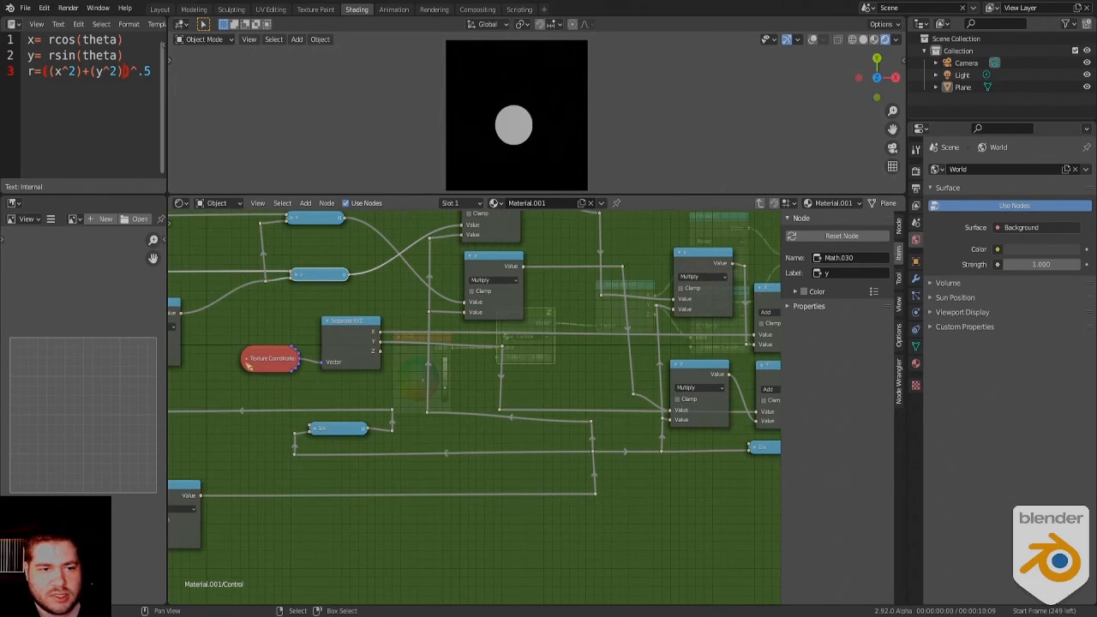
Examine the path from Texture Coordinate through the Add nodes to Mapping, including the 1/x node and Combine XYZ feeding its Scale input.
{"action": "left_click", "coordinate": [247, 362]}
{"action": "left_click", "coordinate": [247, 361]}
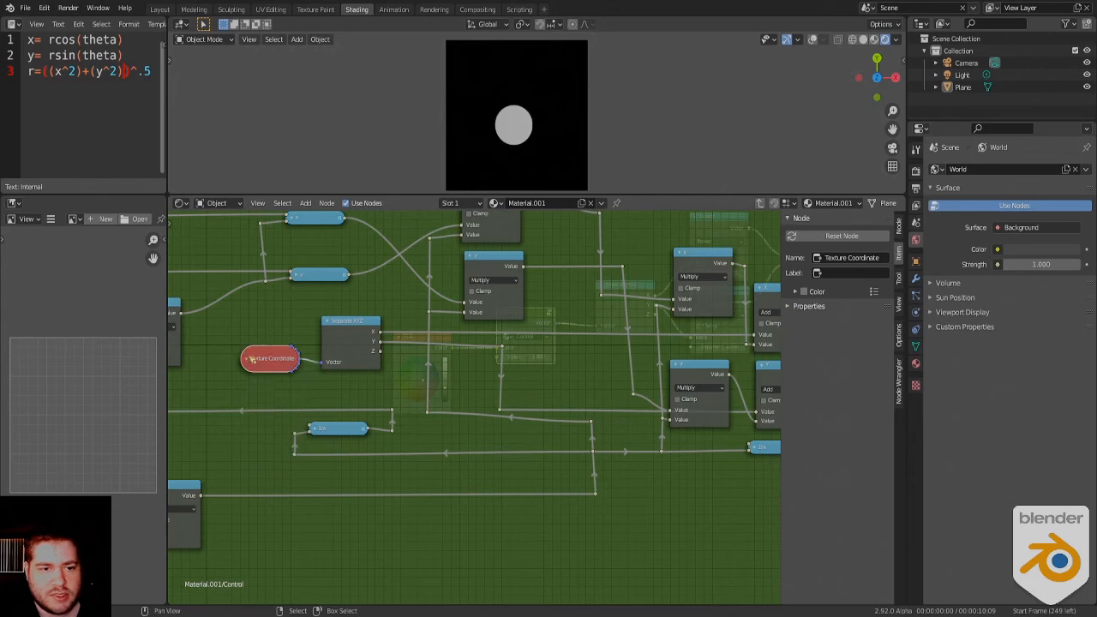
{"action": "middle_click_drag", "start_coordinate": [433, 365], "coordinate": [286, 376]}
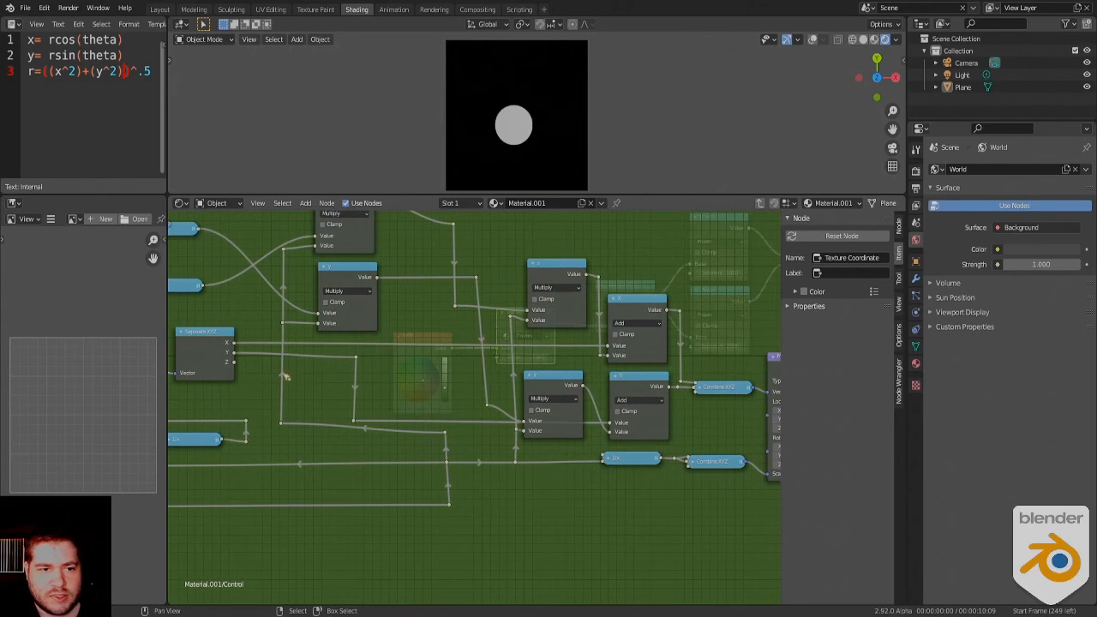
{"action": "middle_click_drag", "start_coordinate": [494, 408], "coordinate": [337, 394]}
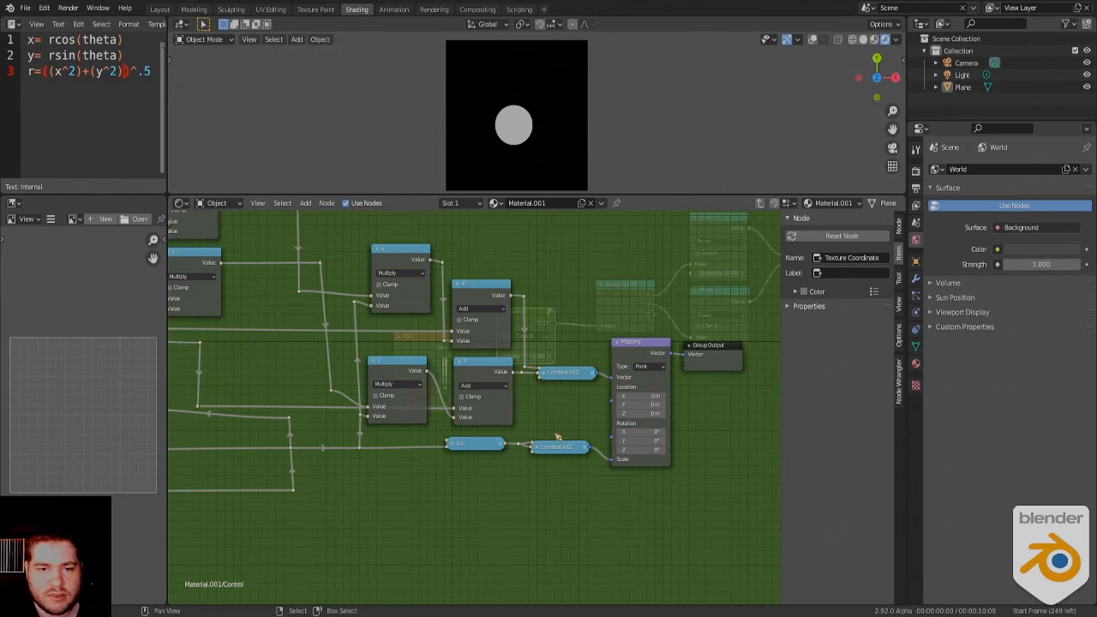
{"action": "middle_click_drag", "start_coordinate": [558, 438], "coordinate": [532, 377]}
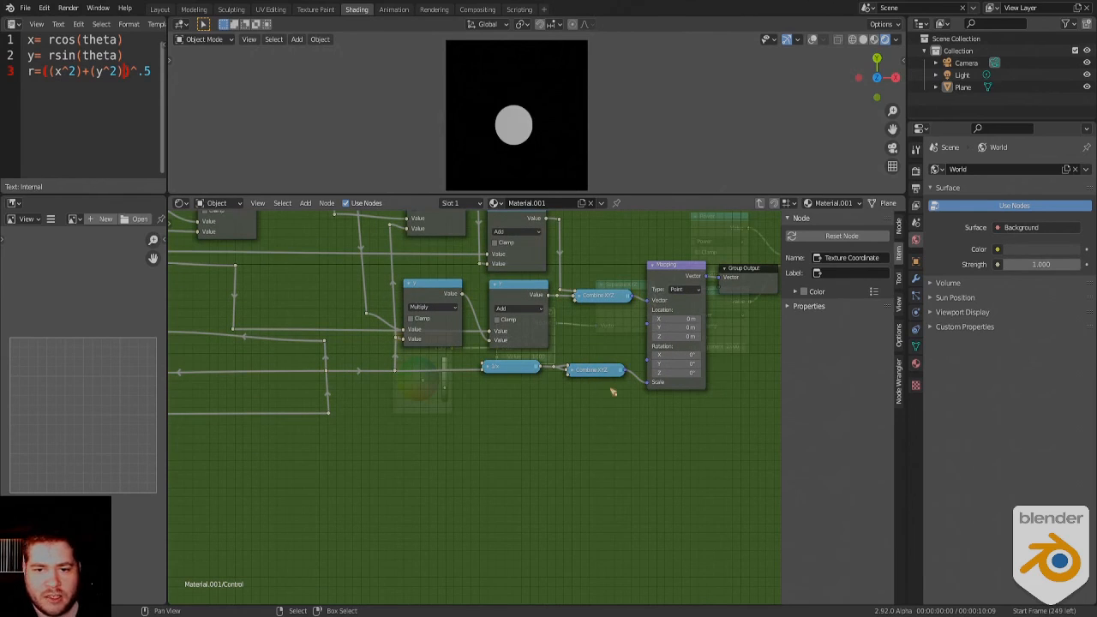
{"action": "mouse_move", "coordinate": [650, 385]}
{"action": "left_mouse_down"}
{"action": "mouse_move", "coordinate": [622, 394]}
{"action": "mouse_move", "coordinate": [637, 382]}
{"action": "mouse_move", "coordinate": [487, 364]}
{"action": "mouse_move", "coordinate": [639, 403]}
{"action": "mouse_move", "coordinate": [685, 395]}
{"action": "mouse_move", "coordinate": [637, 403]}
{"action": "mouse_move", "coordinate": [675, 395]}
{"action": "mouse_move", "coordinate": [639, 396]}
{"action": "mouse_move", "coordinate": [649, 400]}
{"action": "left_mouse_up"}
{"action": "middle_click_drag", "start_coordinate": [577, 380], "coordinate": [711, 416]}
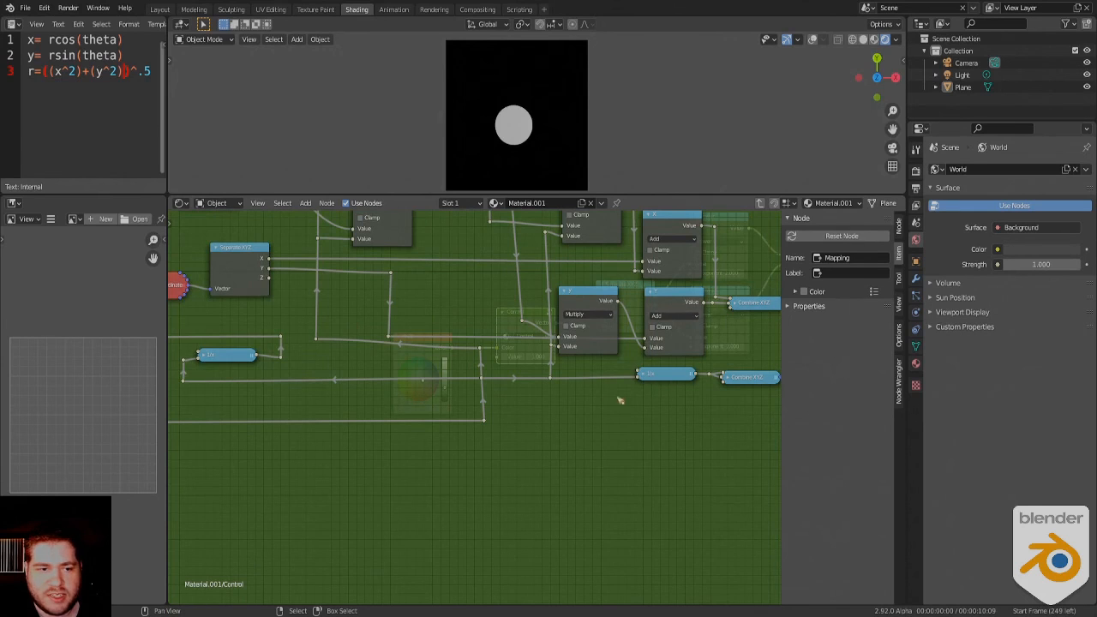
{"action": "scroll", "coordinate": [620, 400], "scroll_direction": "down", "scroll_amount": 1}
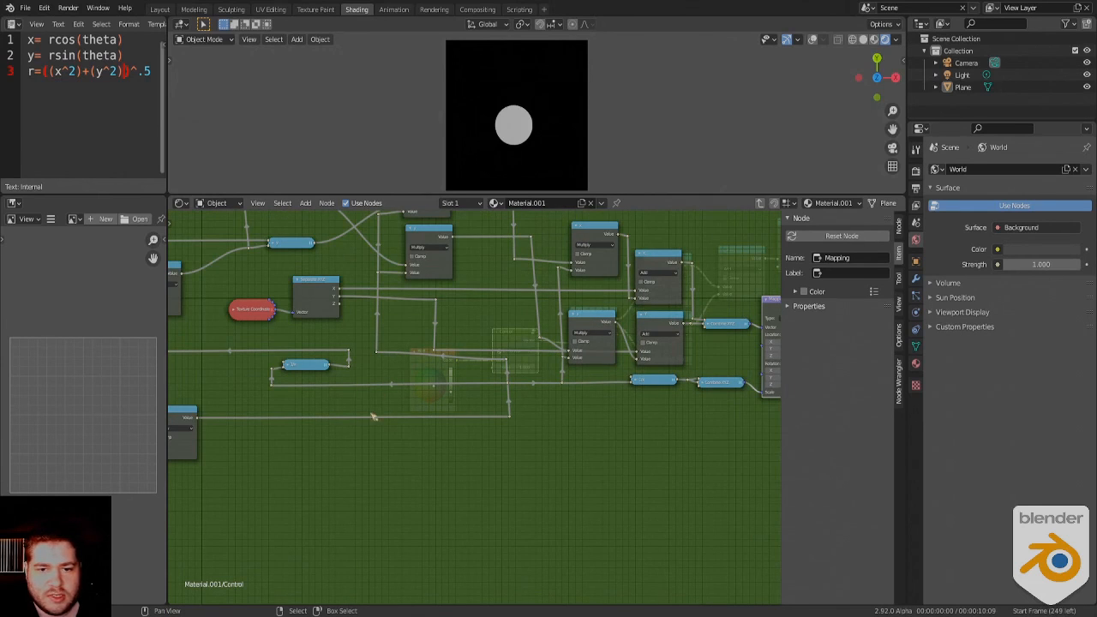
{"action": "left_click", "coordinate": [638, 382]}
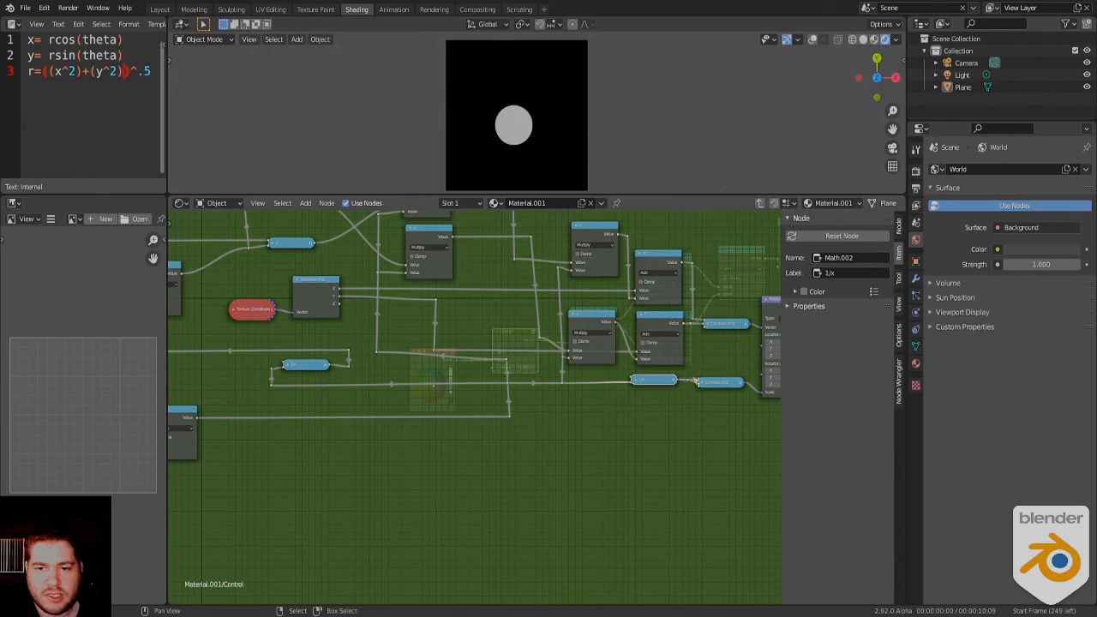
Change the inner RGB node's color to a dark green at the edge of its color wheel.
{"action": "middle_click_drag", "start_coordinate": [449, 438], "coordinate": [497, 419]}
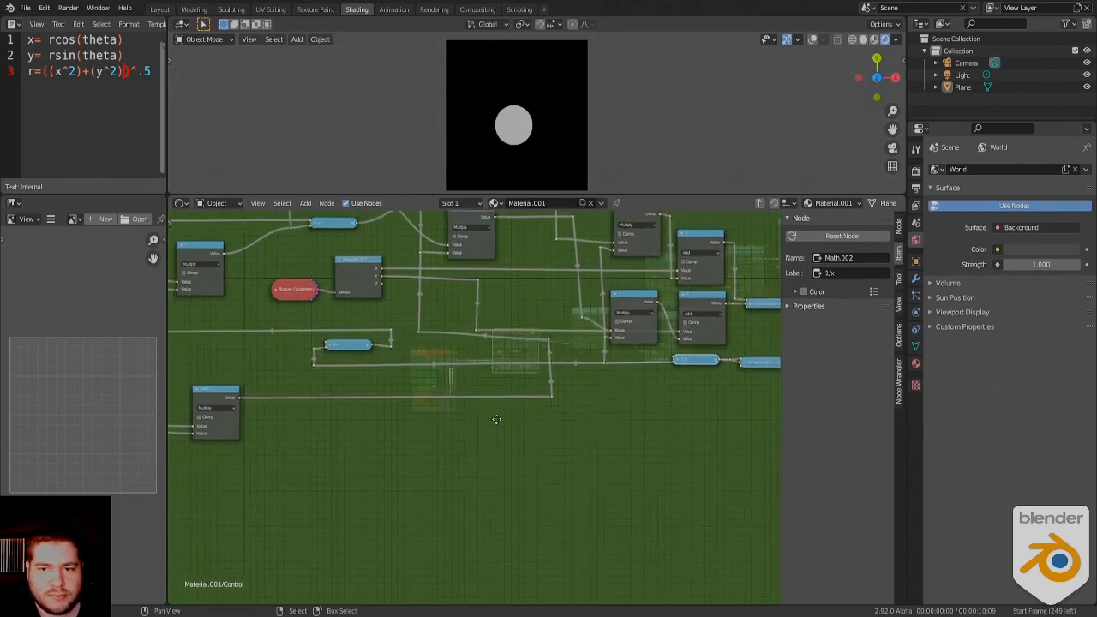
{"action": "middle_click_drag", "start_coordinate": [646, 388], "coordinate": [620, 450]}
{"action": "scroll", "coordinate": [603, 455], "scroll_direction": "down", "scroll_amount": 11}
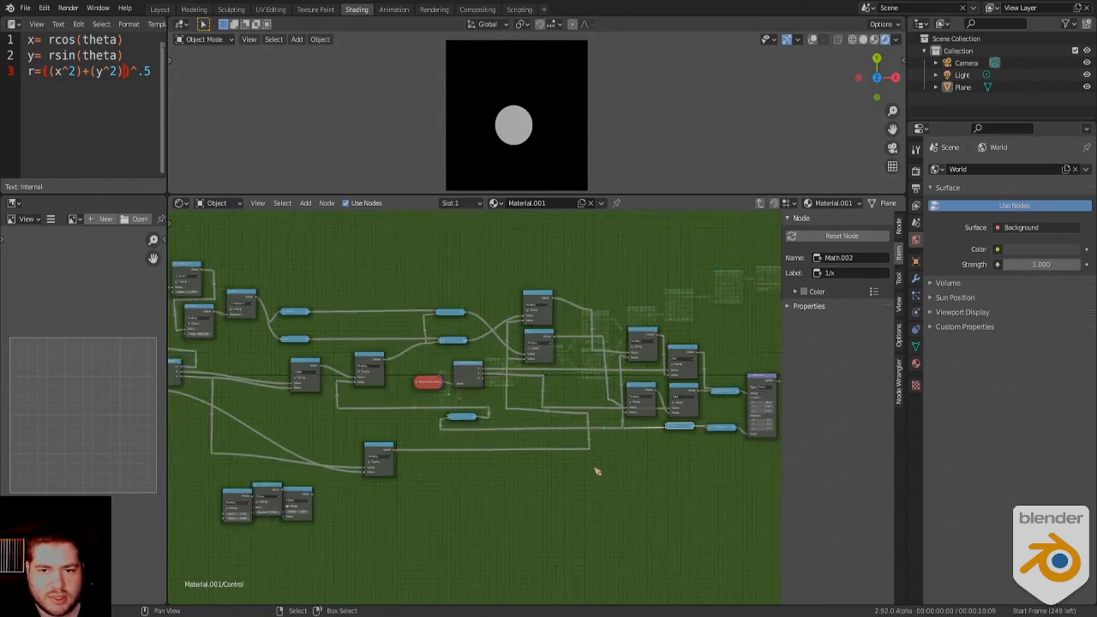
{"action": "middle_click_drag", "start_coordinate": [454, 454], "coordinate": [540, 469]}
{"action": "scroll", "coordinate": [385, 392], "scroll_direction": "up", "scroll_amount": 4}
{"action": "scroll", "coordinate": [361, 398], "scroll_direction": "up", "scroll_amount": 3}
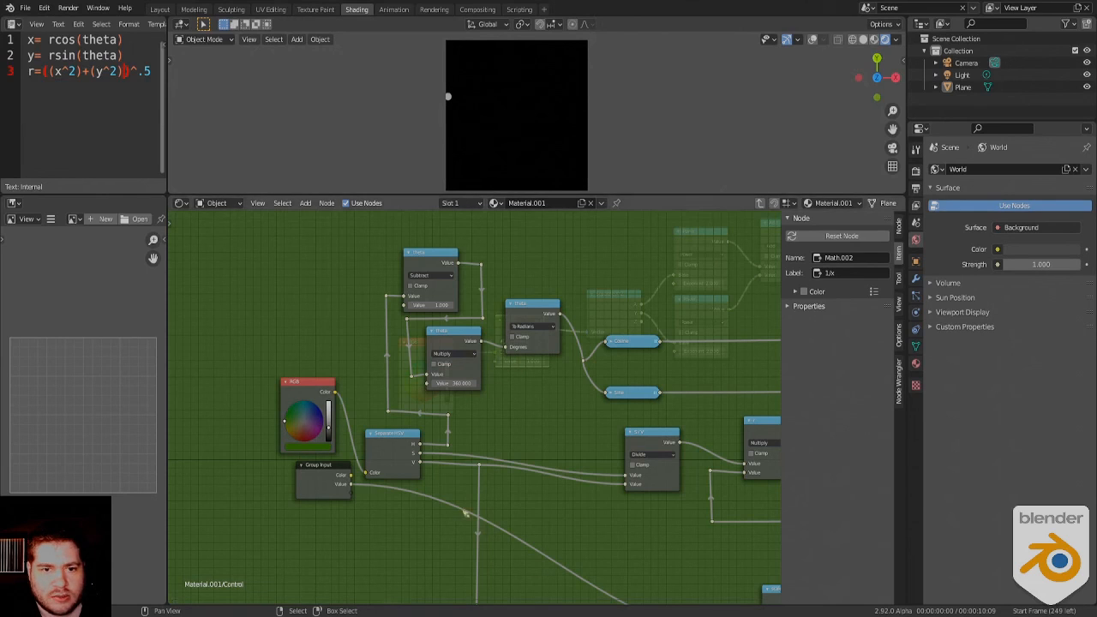
Select the Group Output node at the end of the chain and exit the Control group to the main material node tree.
{"action": "scroll", "coordinate": [446, 476], "scroll_direction": "down", "scroll_amount": 6}
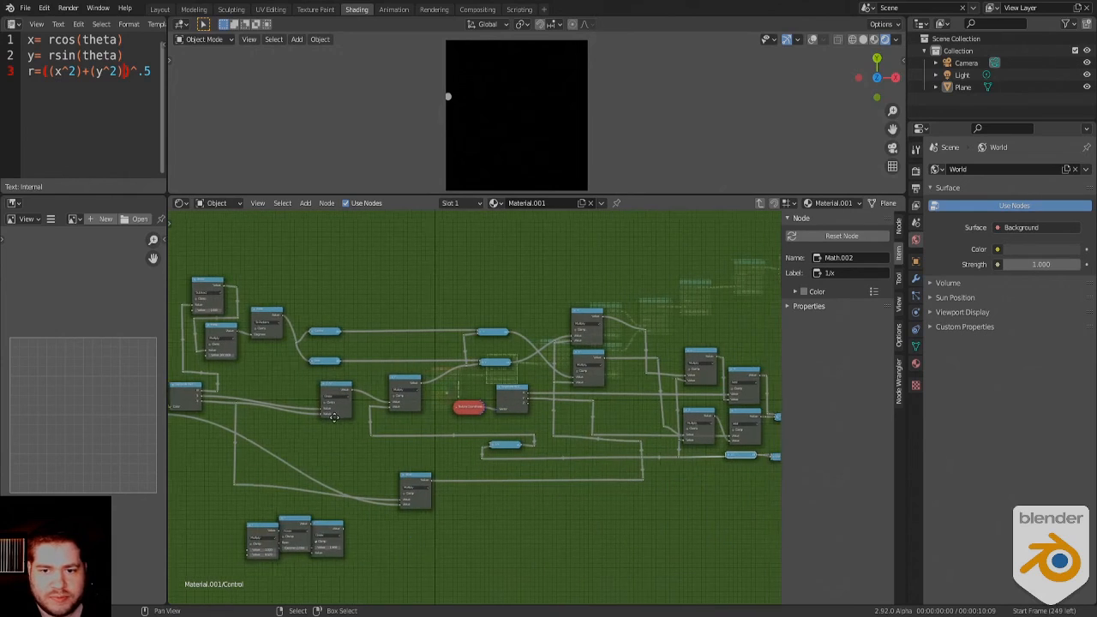
{"action": "middle_click_drag", "start_coordinate": [667, 529], "coordinate": [445, 506]}
{"action": "left_click", "coordinate": [658, 385]}
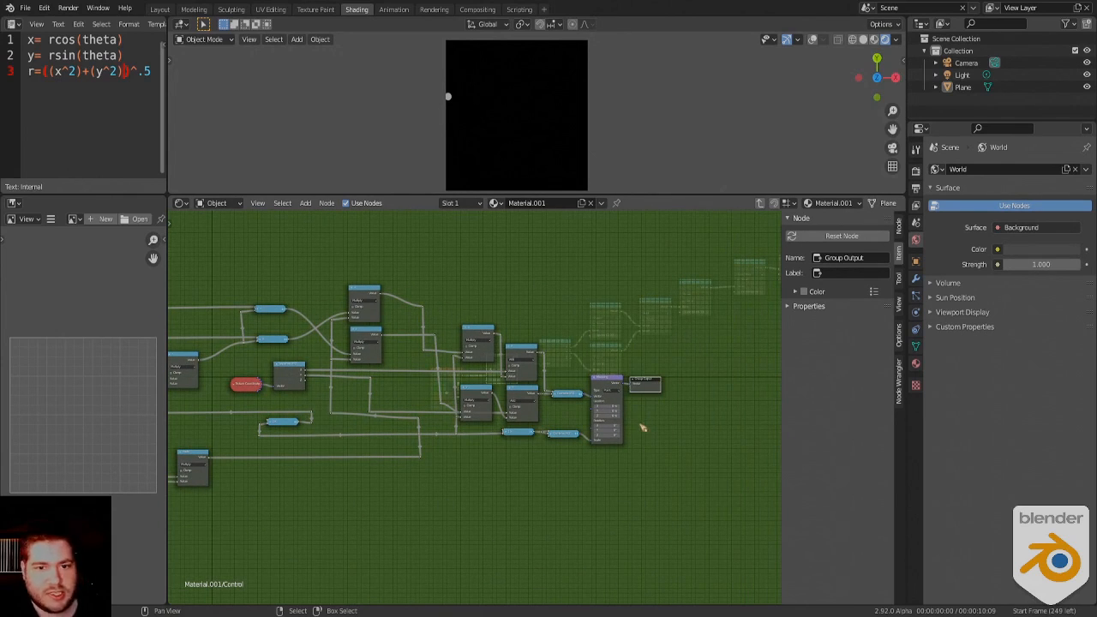
{"action": "key", "text": "Tab"}
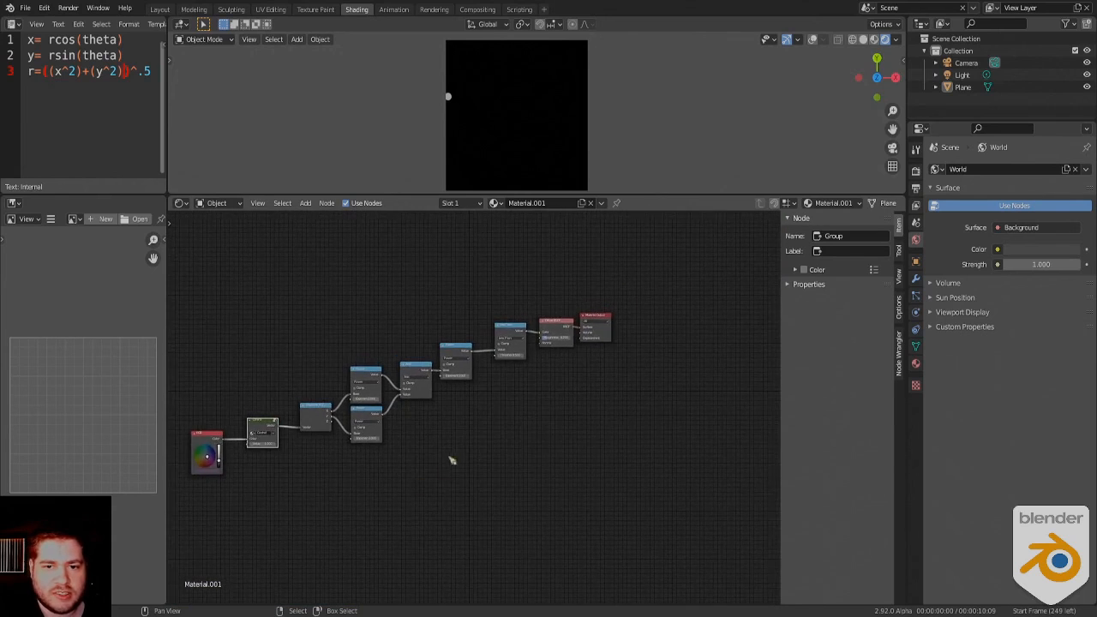